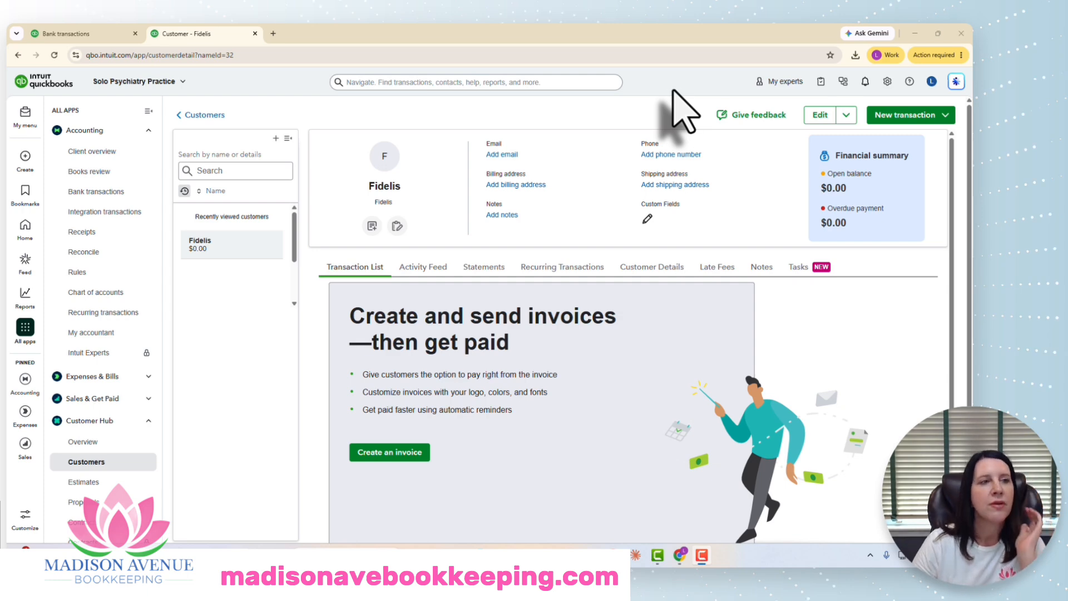
# Step: Review the bank transactions and the existing customer list, briefly opening and closing the new customer form
pyautogui.click(108, 35)
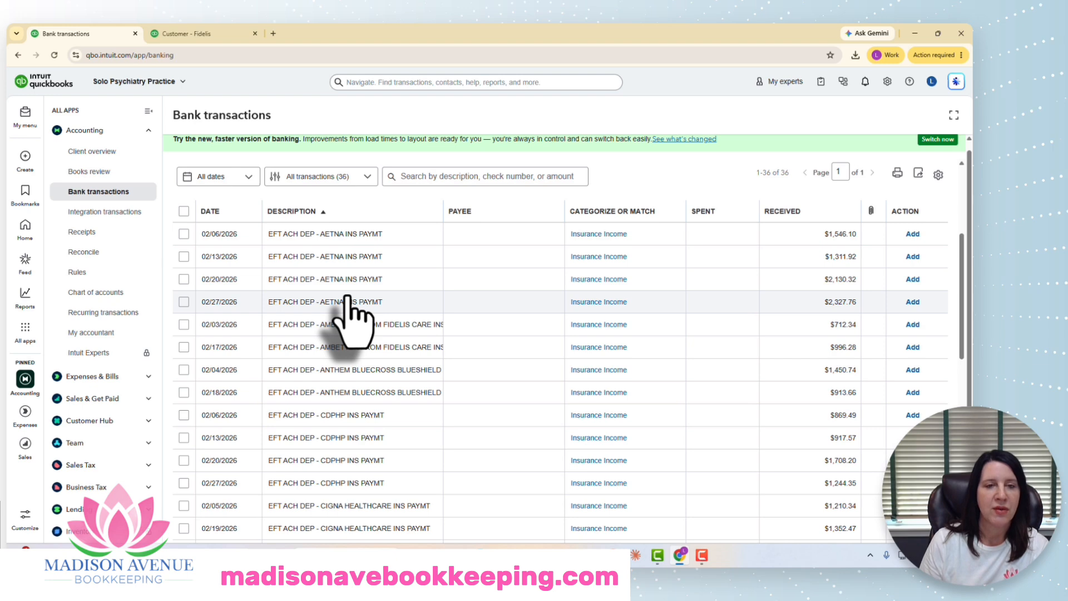
pyautogui.click(209, 33)
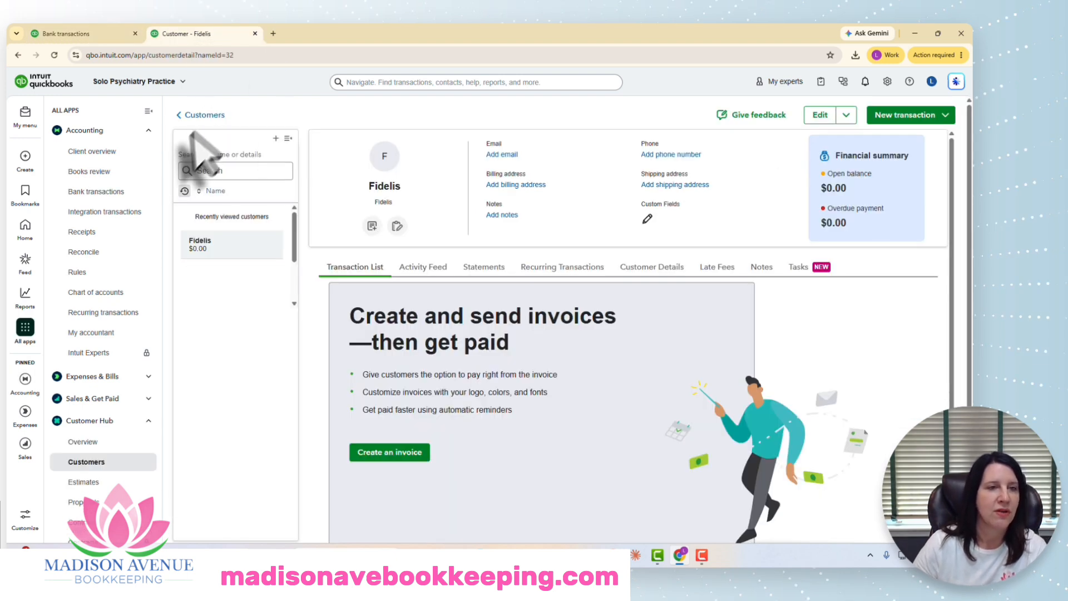
pyautogui.click(203, 115)
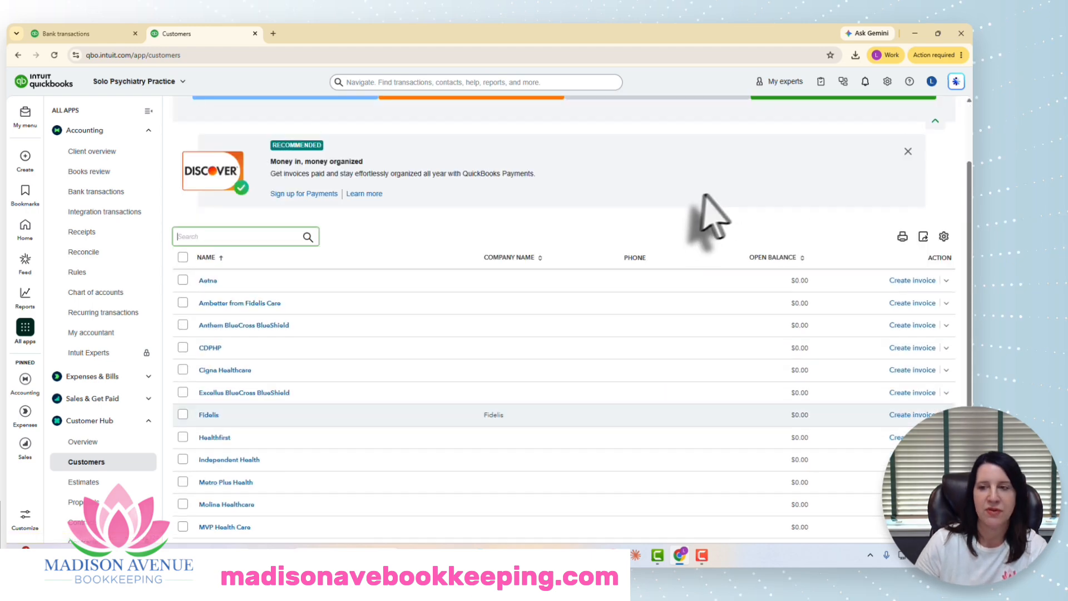
pyautogui.scroll(-2, 713, 318)
pyautogui.scroll(-2, 710, 328)
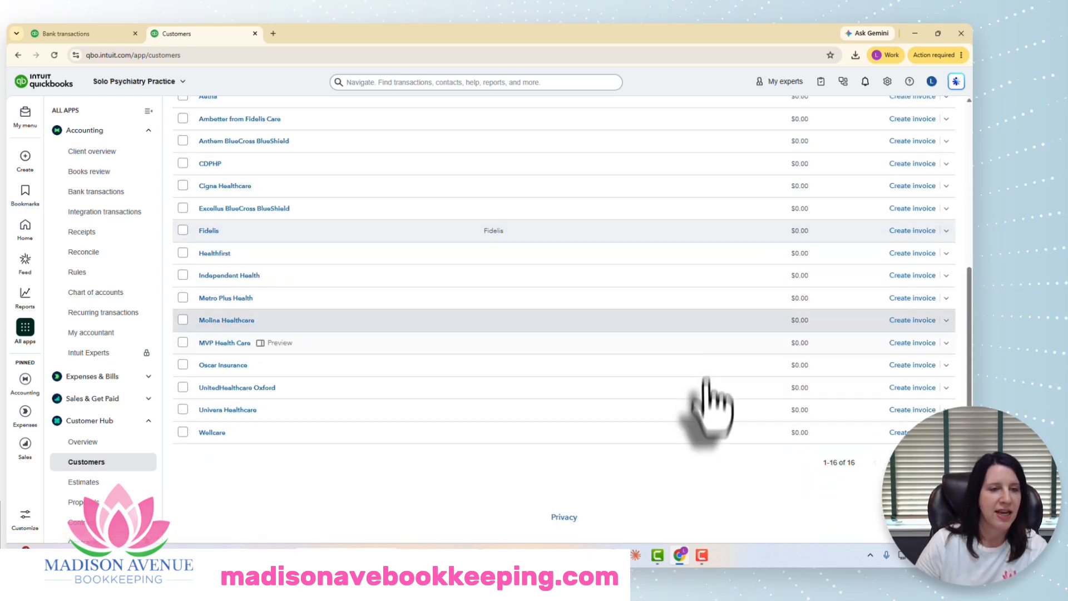
pyautogui.scroll(4, 704, 392)
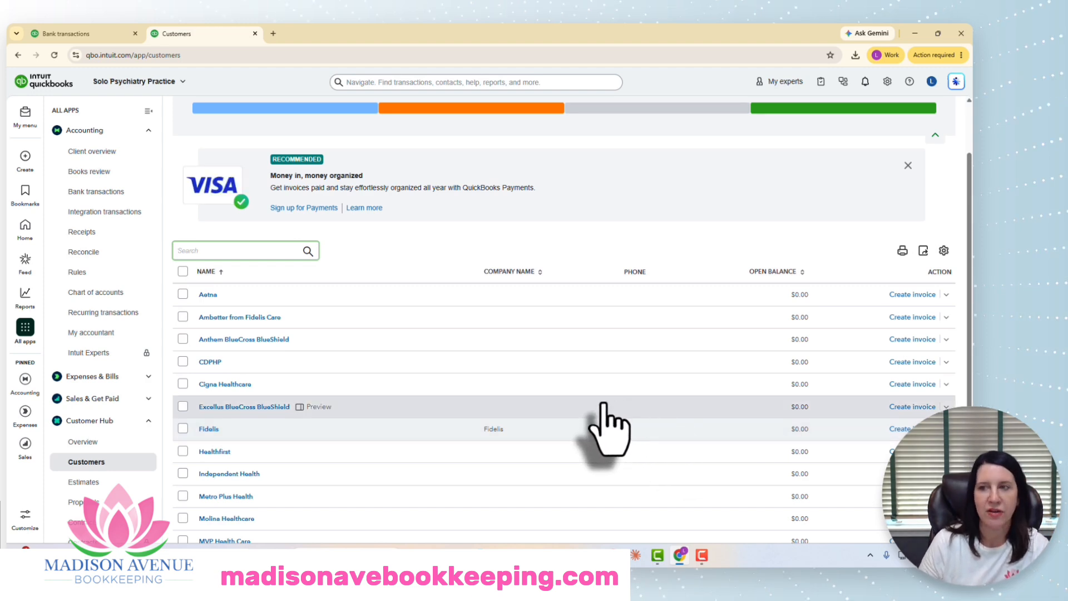
pyautogui.scroll(2, 729, 424)
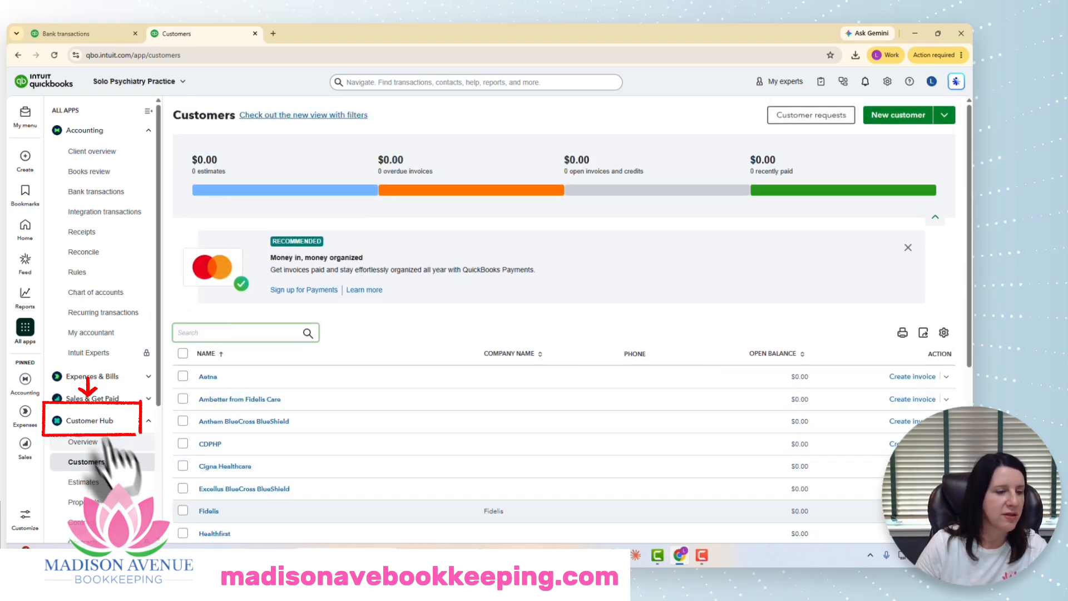
pyautogui.click(898, 115)
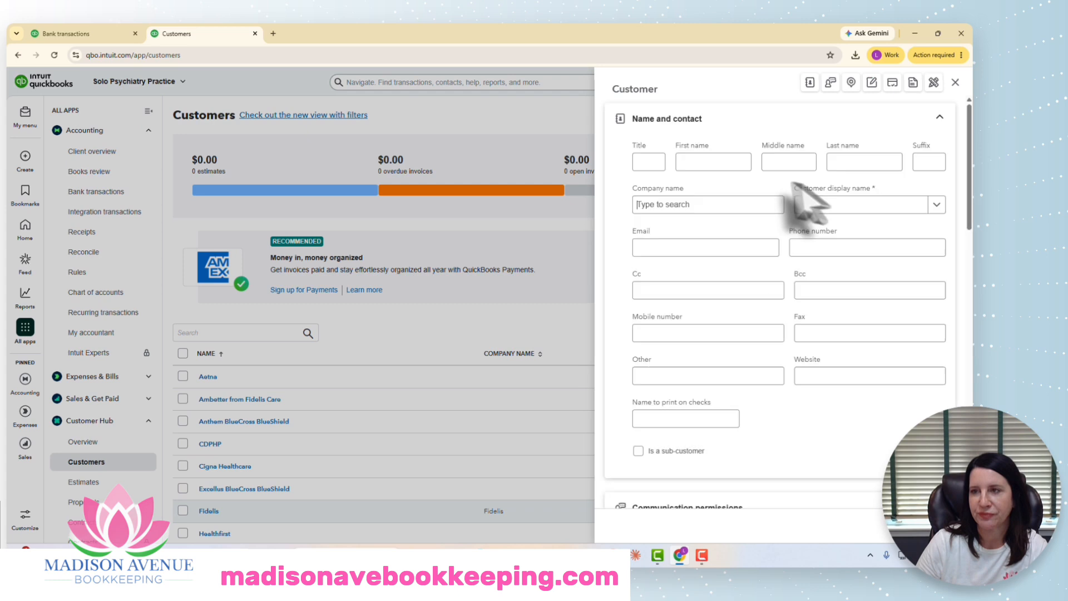
pyautogui.click(956, 82)
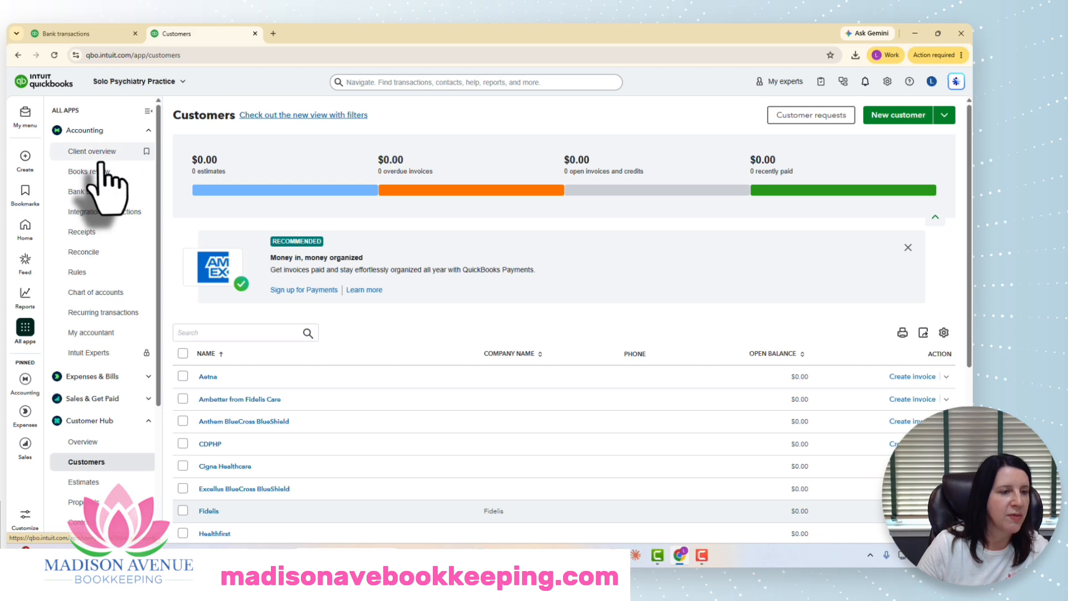
# Step: Browse the chart of accounts to examine the Insurance Income account and its payer sub-accounts
pyautogui.click(128, 292)
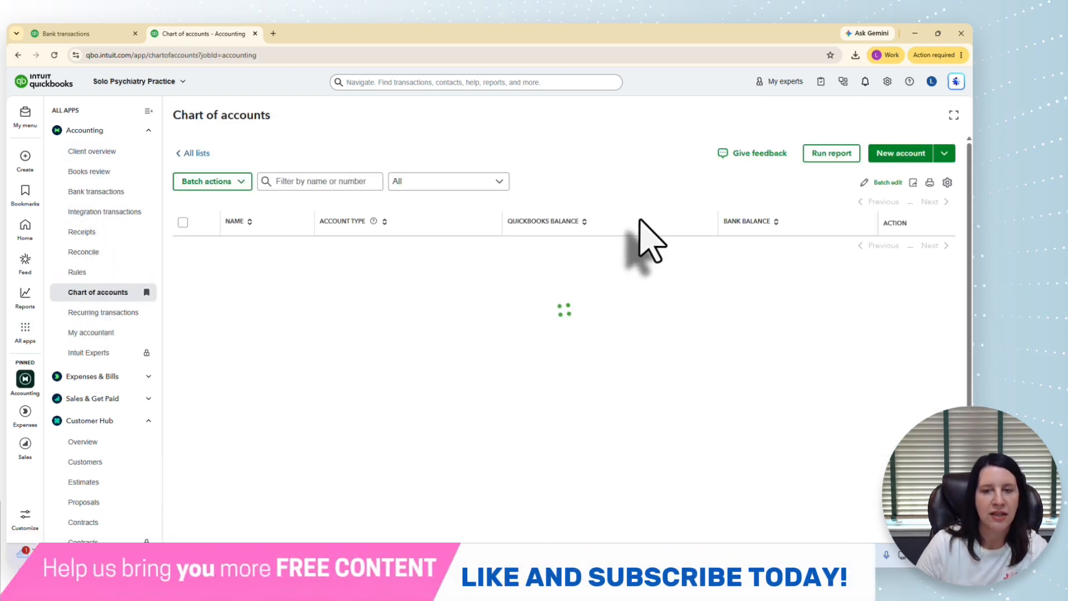
pyautogui.scroll(-10, 705, 279)
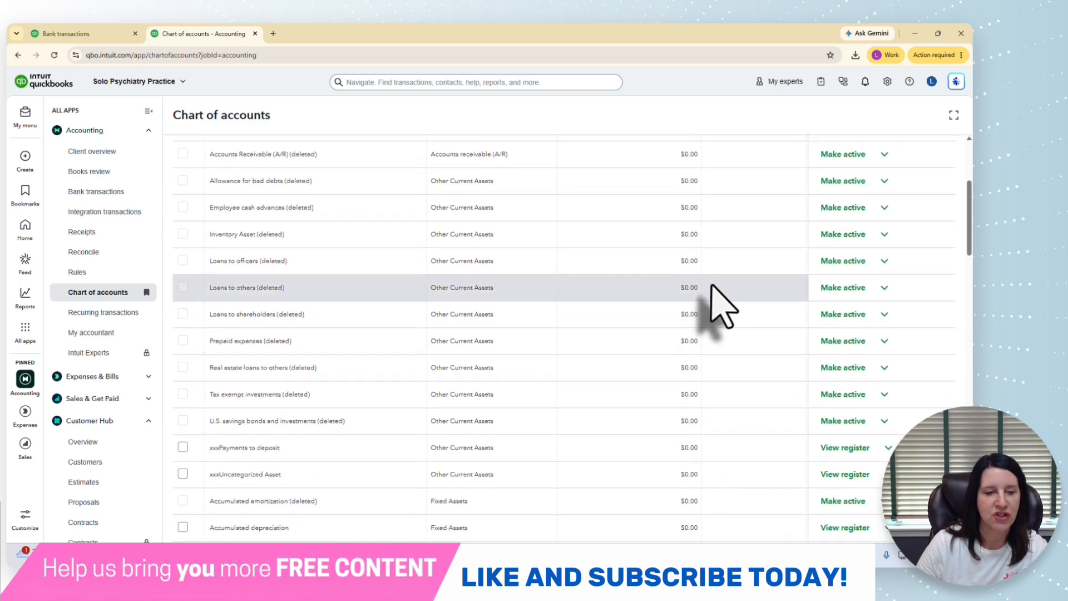
pyautogui.scroll(-1, 718, 295)
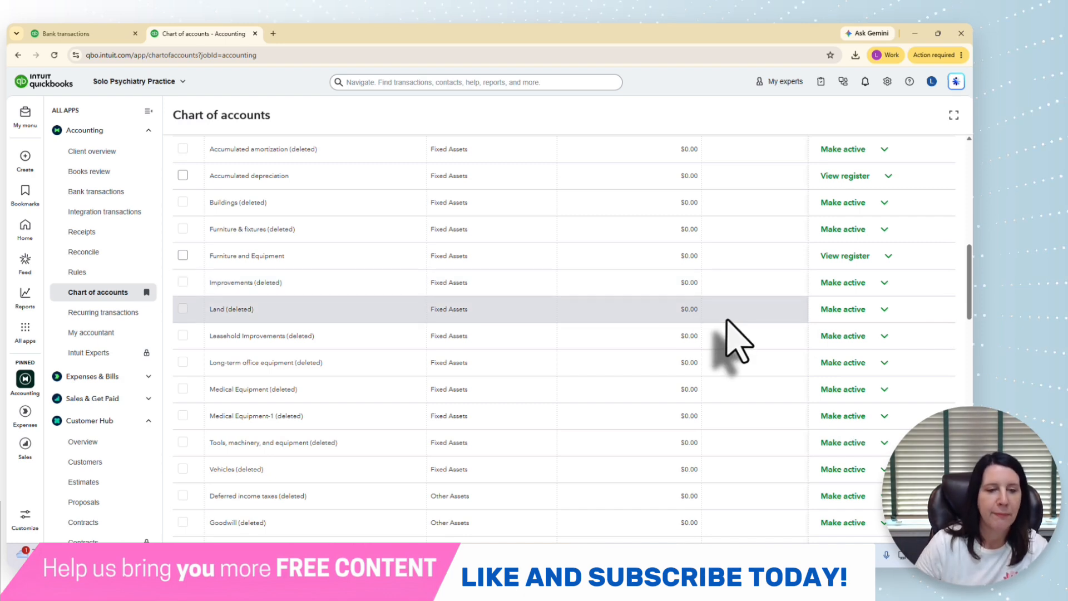
pyautogui.scroll(-10, 727, 331)
pyautogui.scroll(-15, 729, 322)
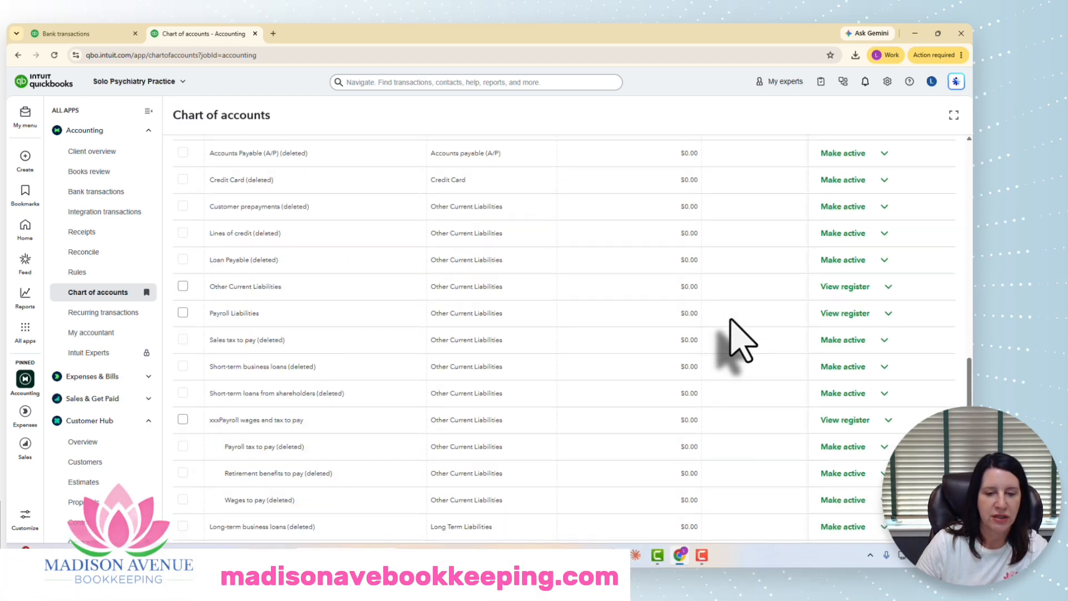
pyautogui.scroll(-2, 733, 321)
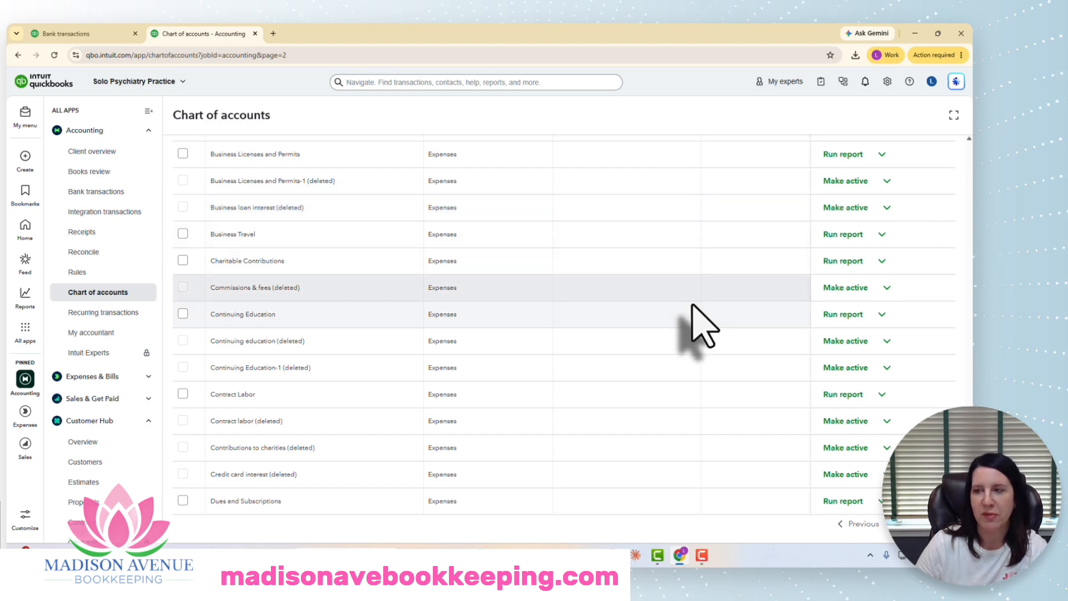
pyautogui.scroll(10, 696, 322)
pyautogui.scroll(10, 702, 328)
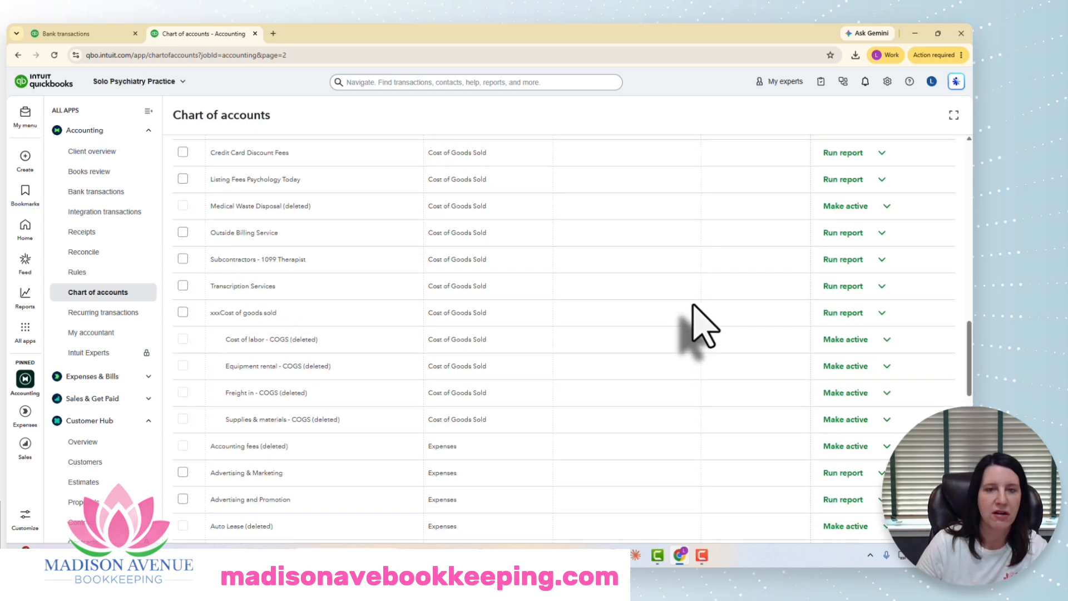
pyautogui.scroll(2, 706, 328)
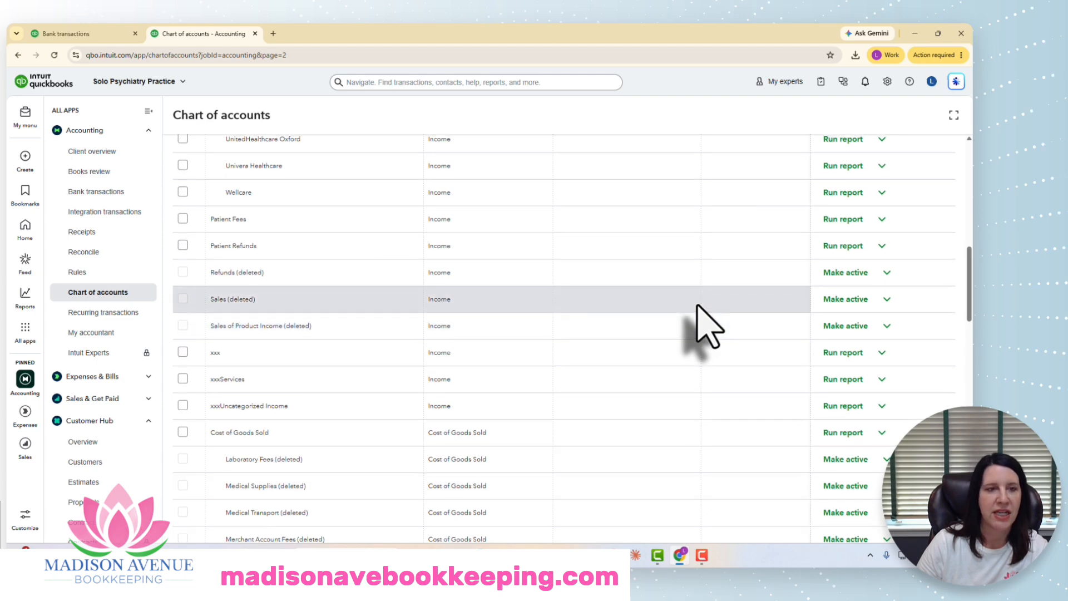
pyautogui.scroll(3, 701, 306)
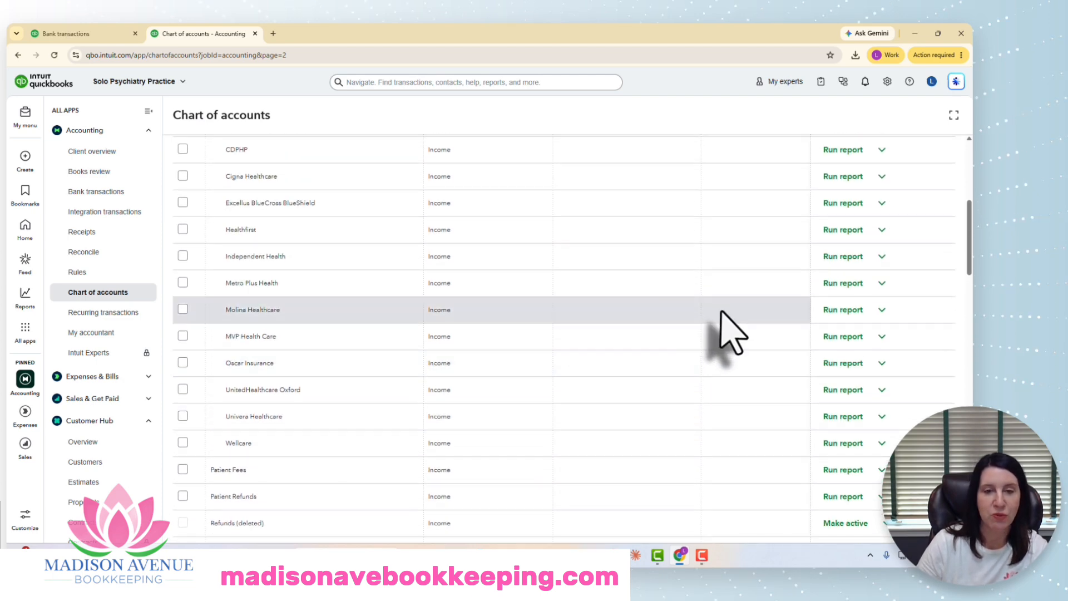
pyautogui.scroll(1, 723, 311)
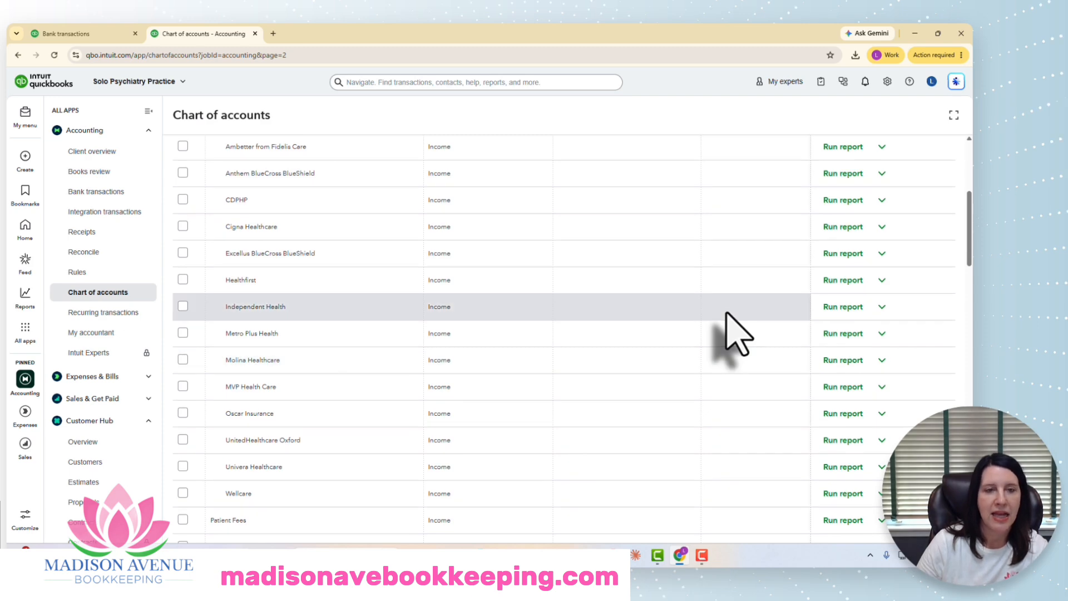
pyautogui.scroll(2, 731, 334)
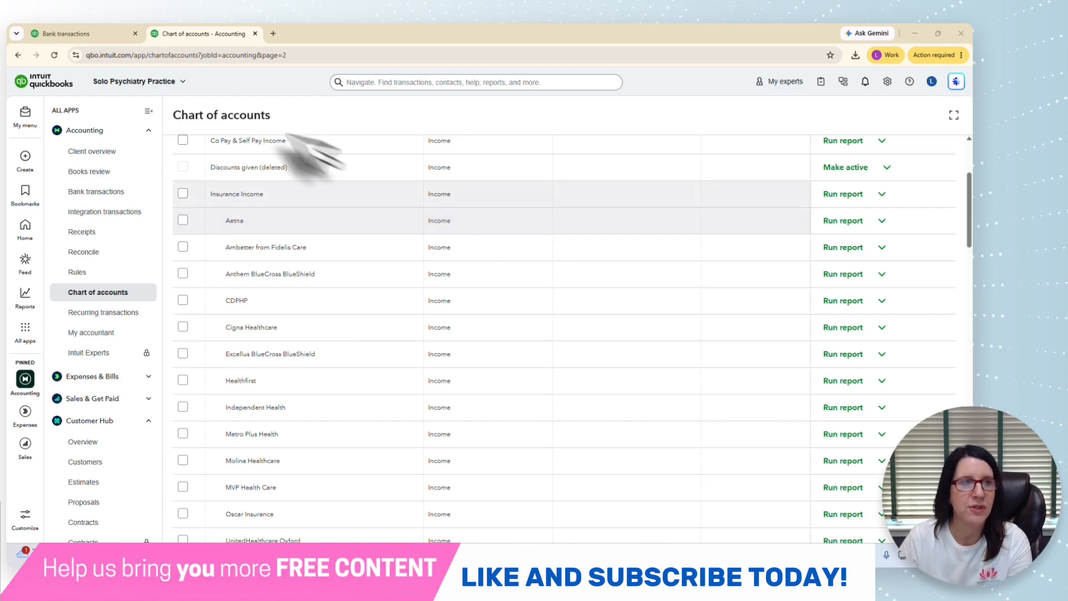
# Step: Open the 02/06/2026 Aetna insurance deposit in bank transactions and set its payee to Aetna
pyautogui.click(94, 34)
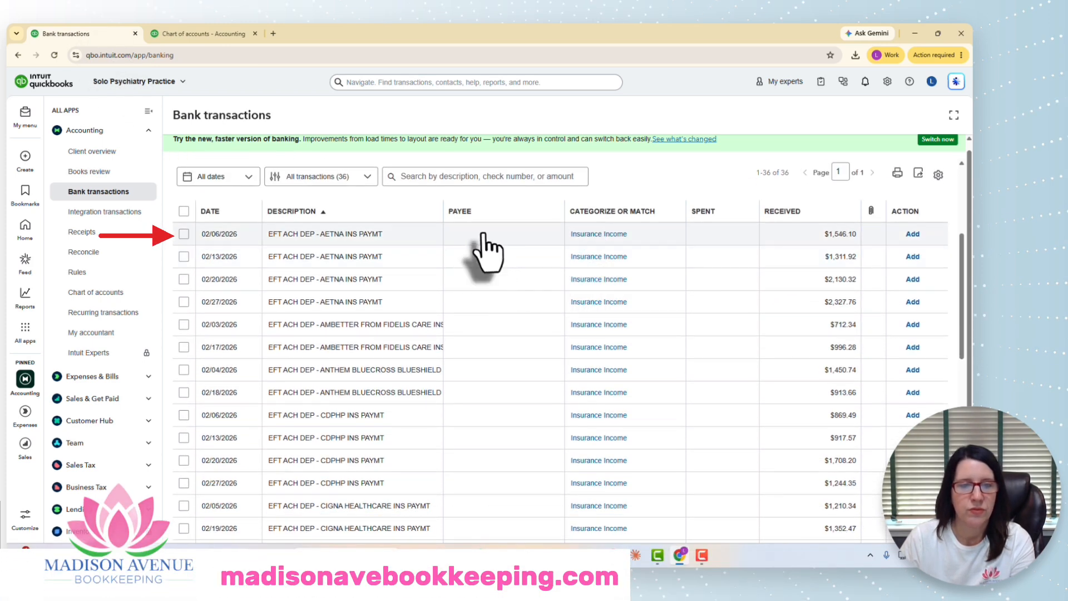
pyautogui.click(504, 235)
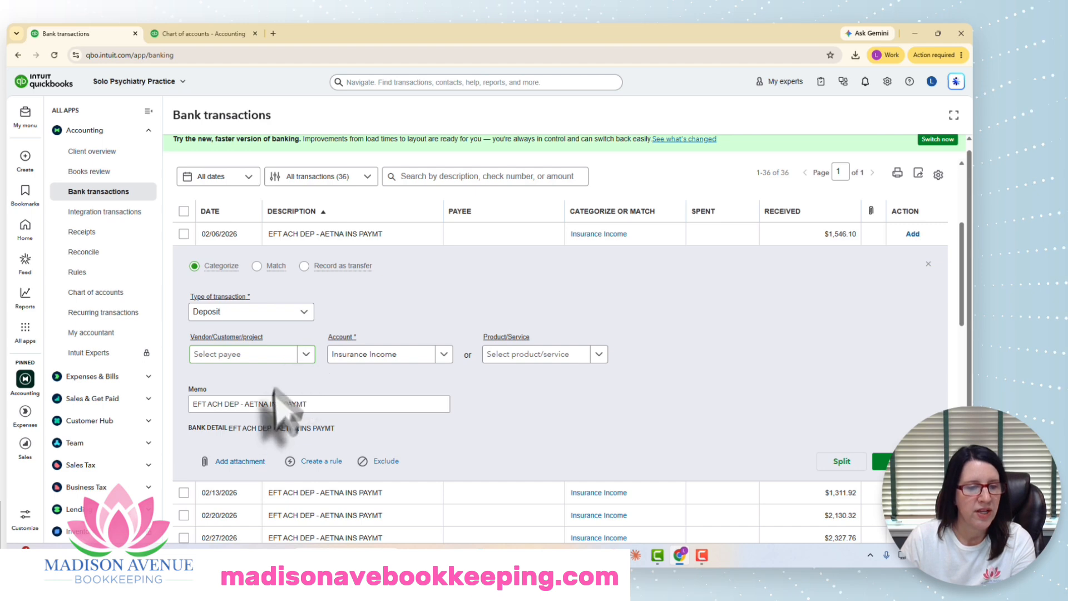
pyautogui.click(247, 405)
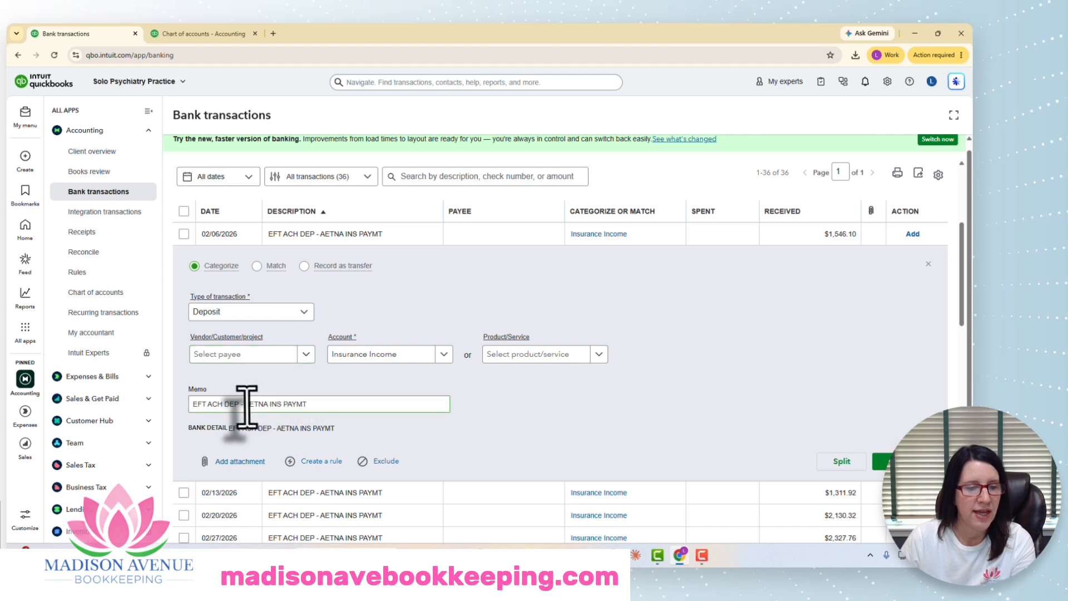
pyautogui.click(306, 354)
pyautogui.click(229, 396)
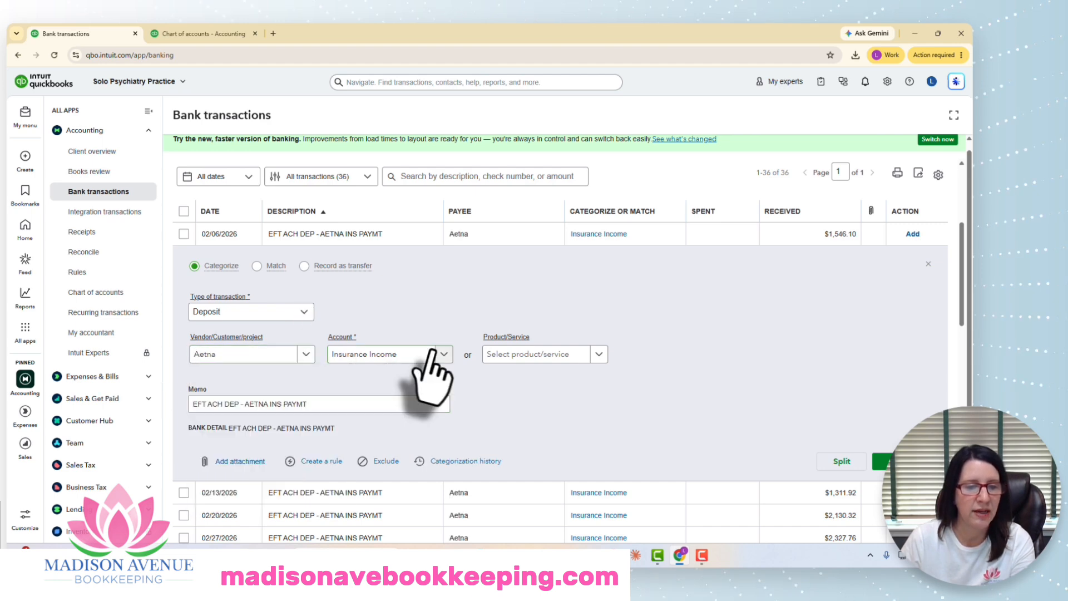
# Step: Set the deposit's account to the Insurance Income:Aetna sub-account
pyautogui.click(445, 355)
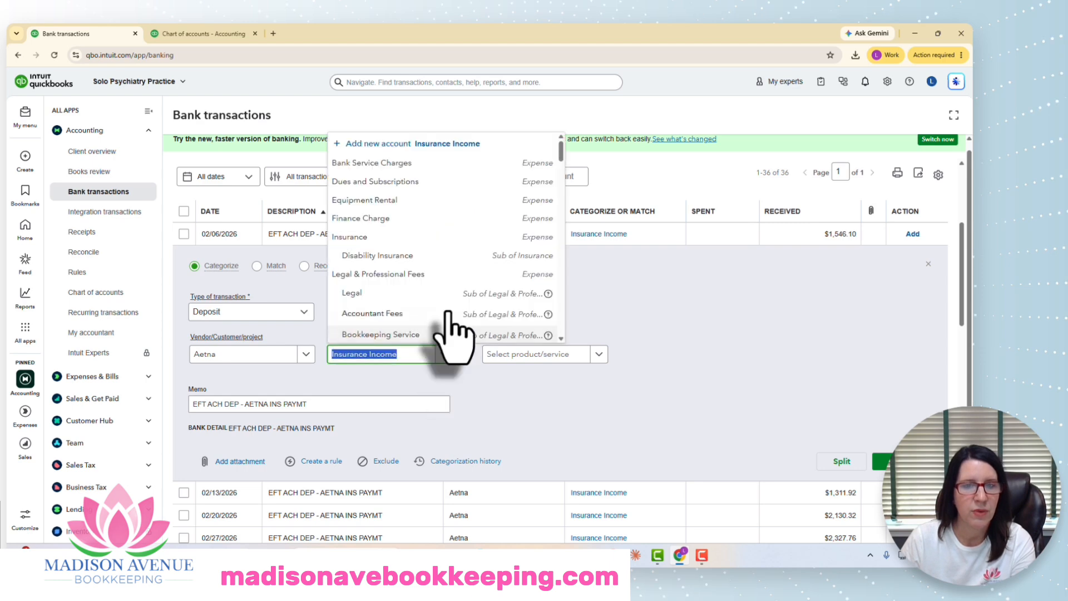
pyautogui.scroll(-5, 451, 320)
pyautogui.write('aet')
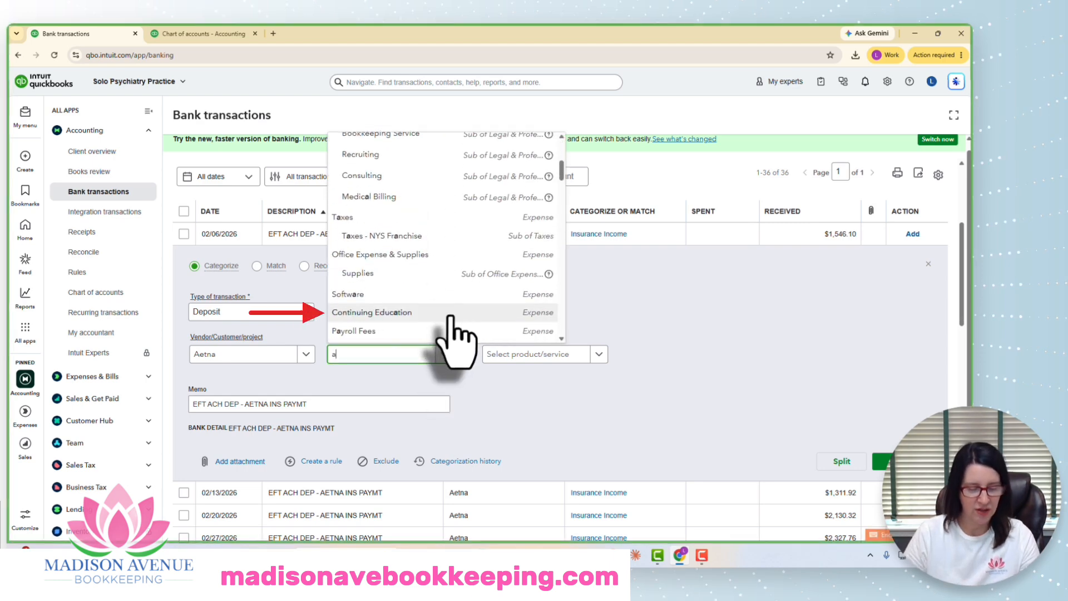
pyautogui.click(401, 396)
pyautogui.scroll(-1, 680, 372)
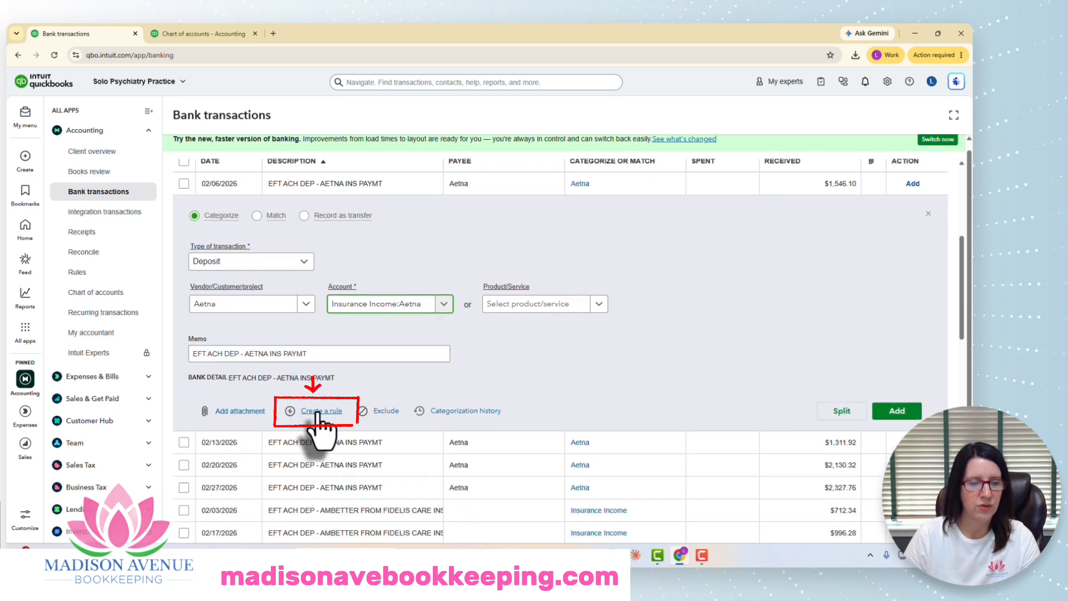
# Step: Create a rule from this deposit and name it Aetna - AA - LE
pyautogui.click(318, 411)
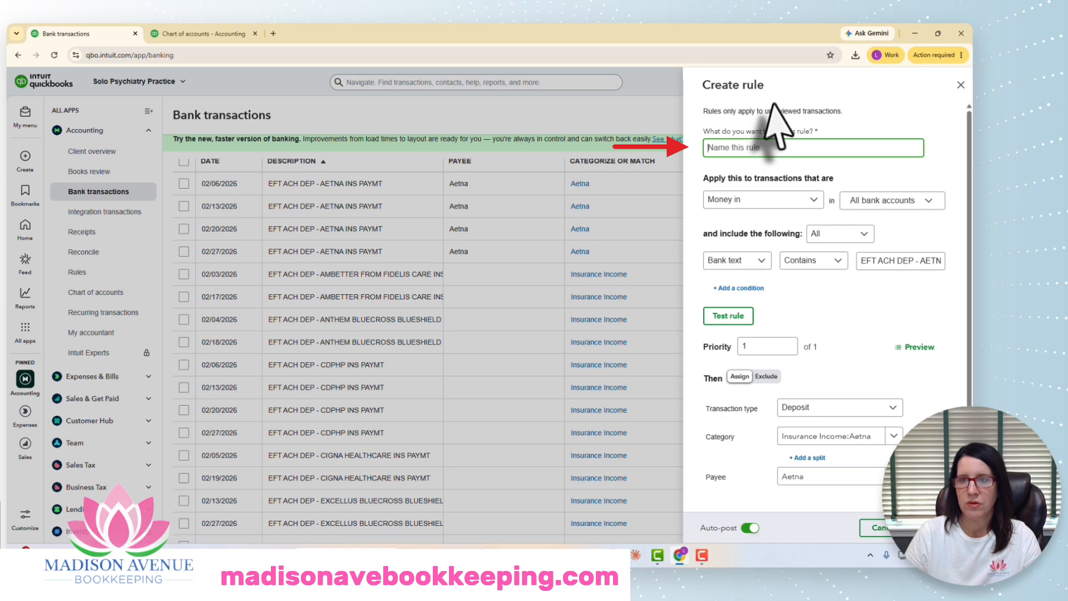
pyautogui.write('Aetna -')
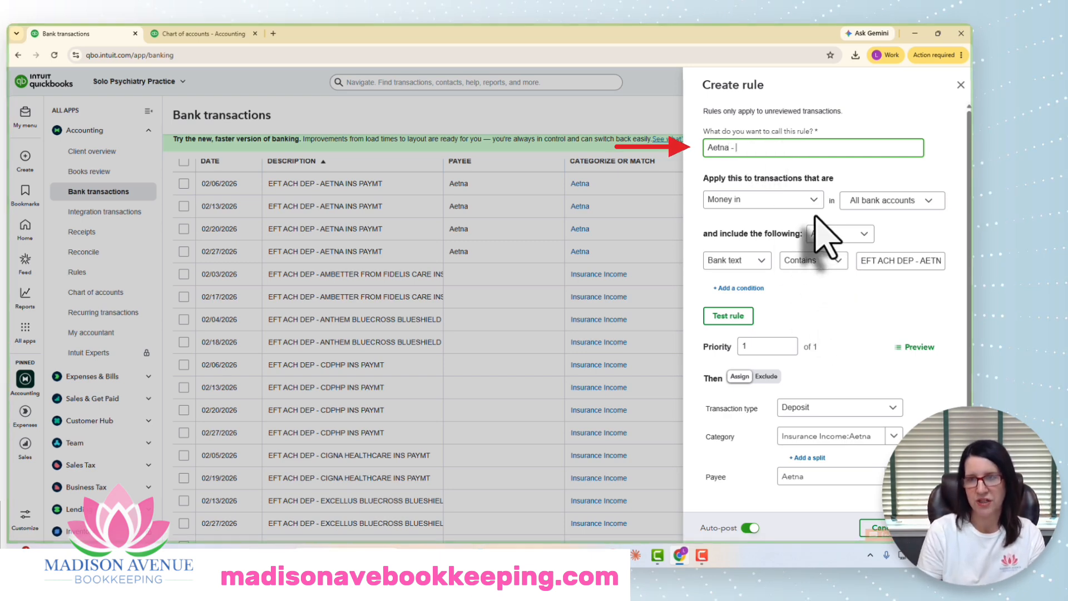
pyautogui.write('AA - LE')
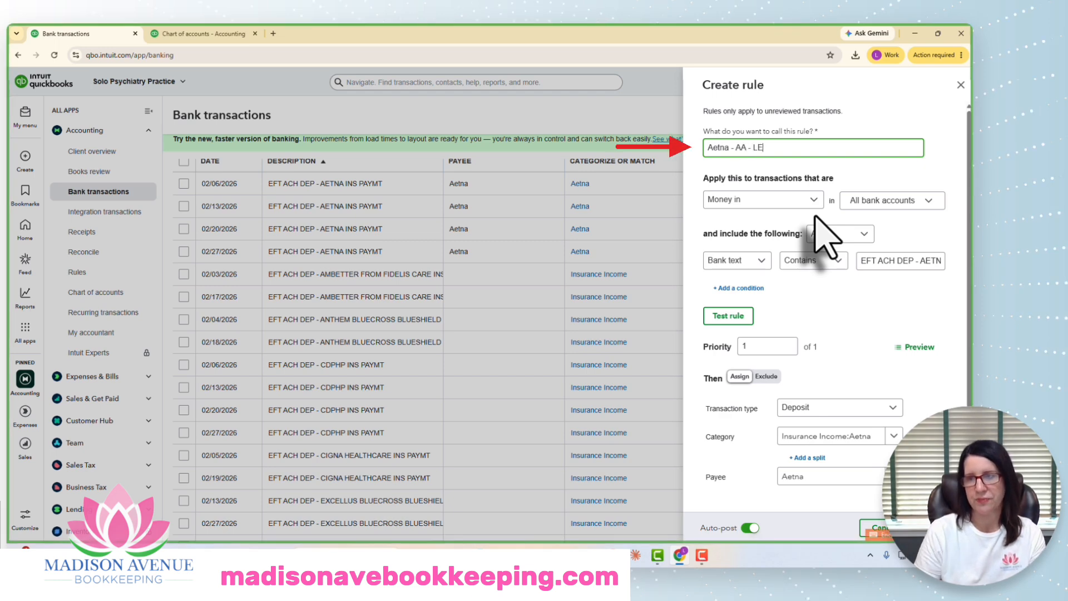
pyautogui.click(866, 293)
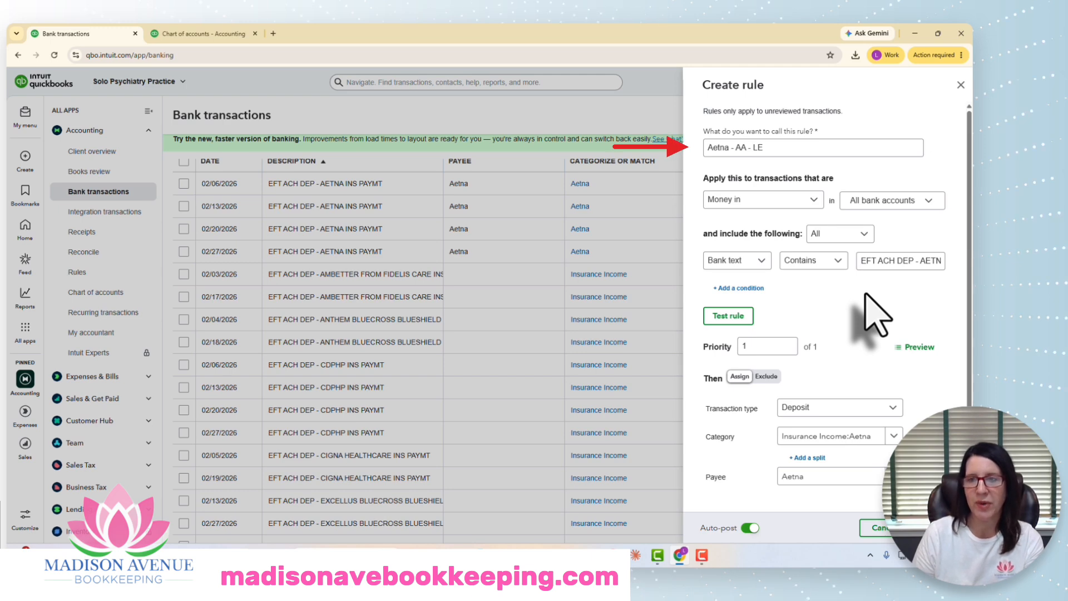
# Step: Change the rule's bank text condition to contain AETNA and test the rule
pyautogui.click(860, 266)
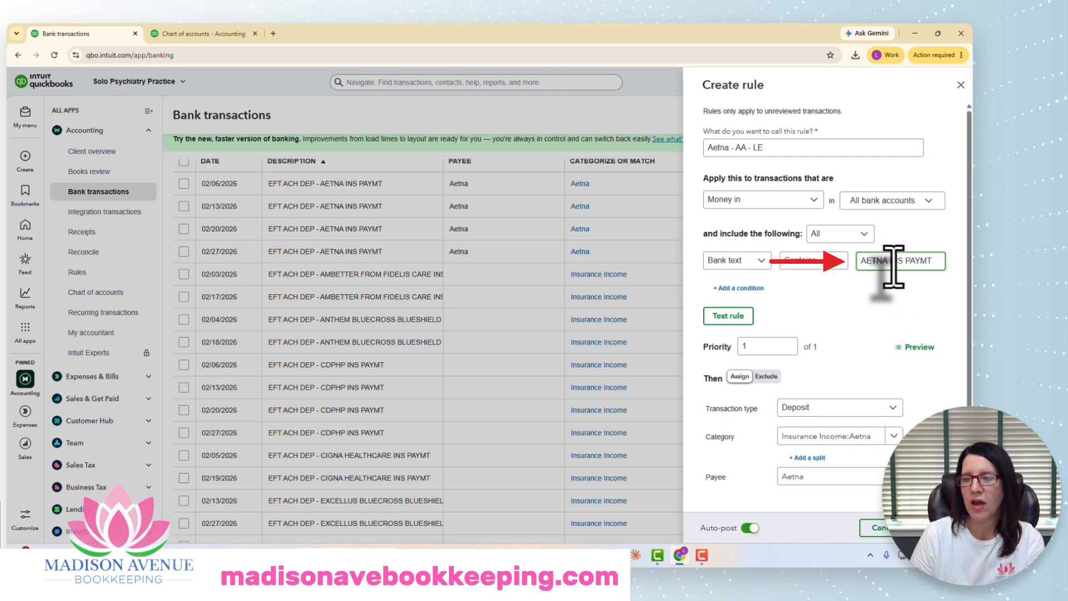
pyautogui.moveTo(892, 260); pyautogui.dragTo(934, 262)
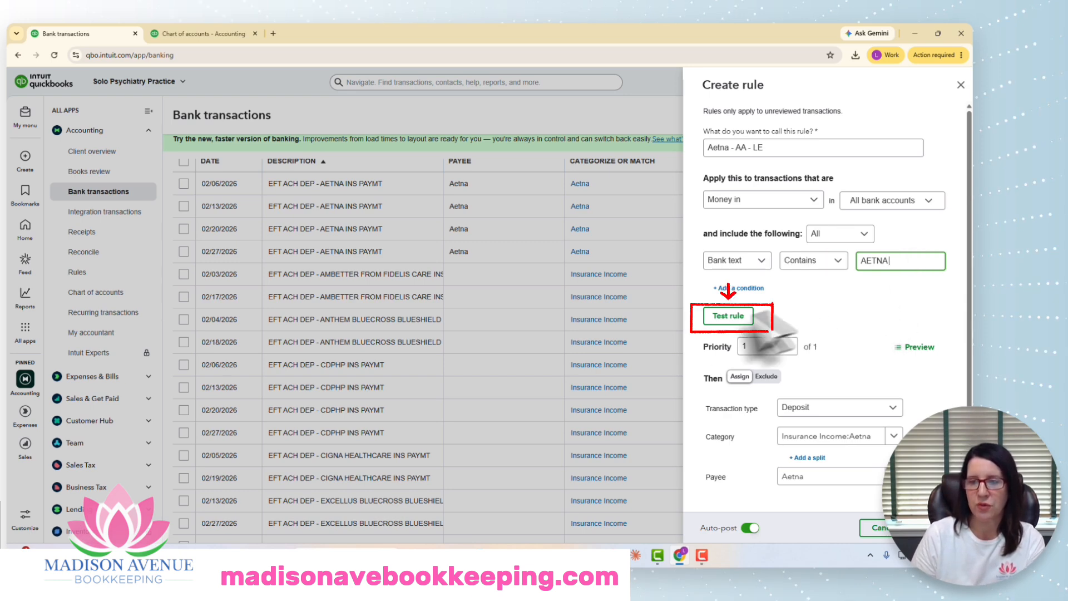
pyautogui.click(733, 316)
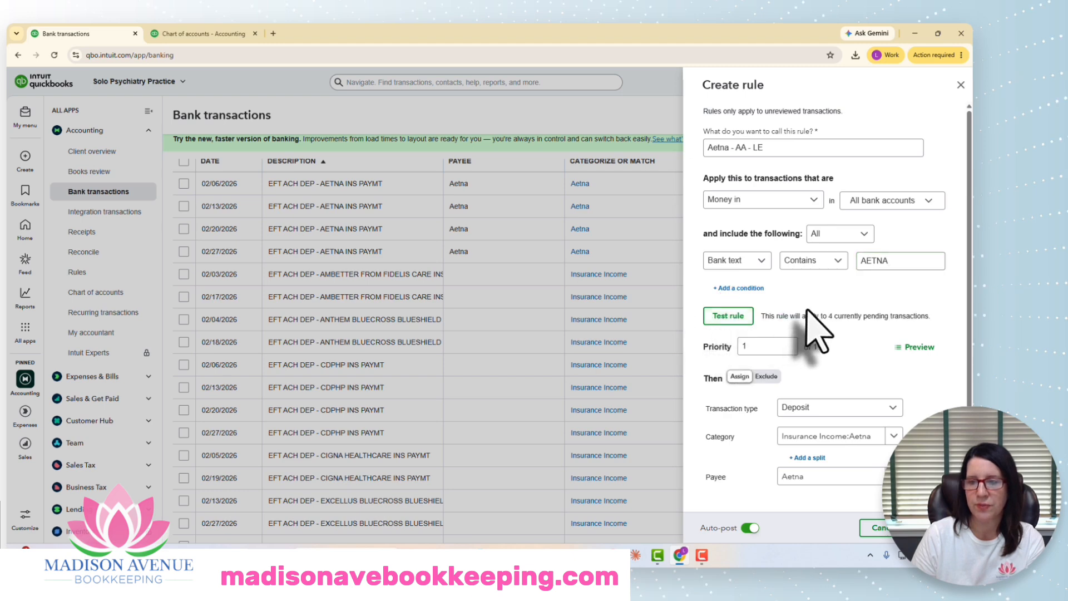
# Step: Clear the rule's replacement bank memo text
pyautogui.scroll(-2, 880, 284)
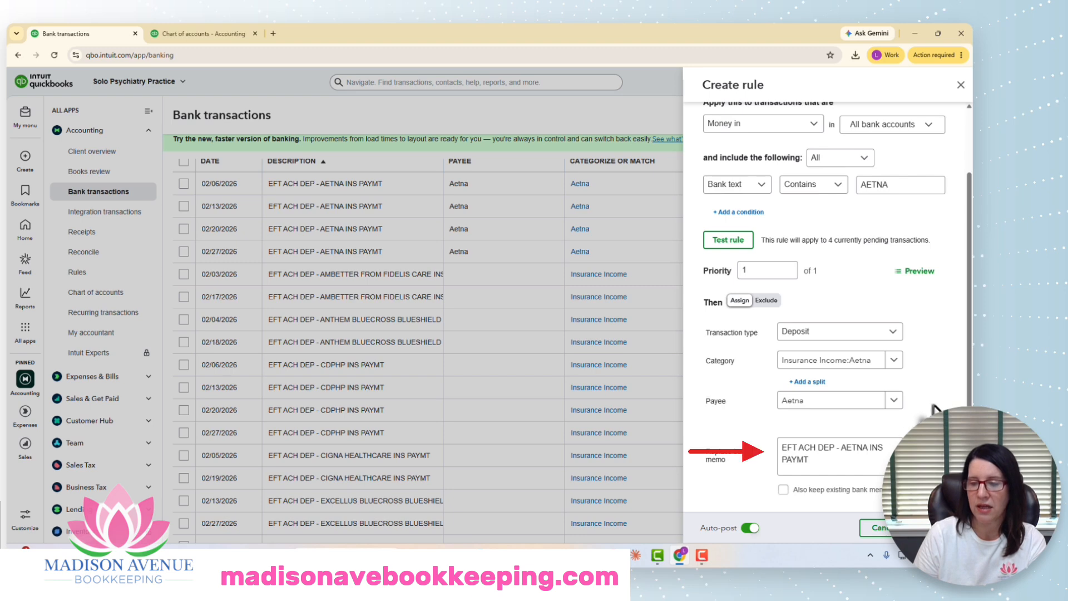
pyautogui.moveTo(779, 445); pyautogui.dragTo(812, 463)
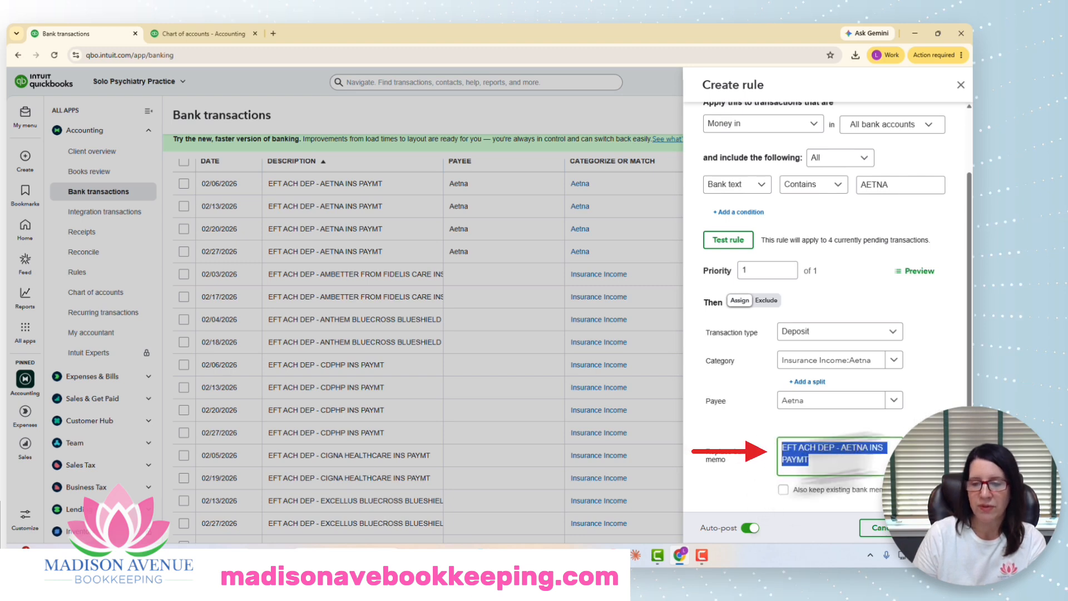
pyautogui.press('BackSpace')
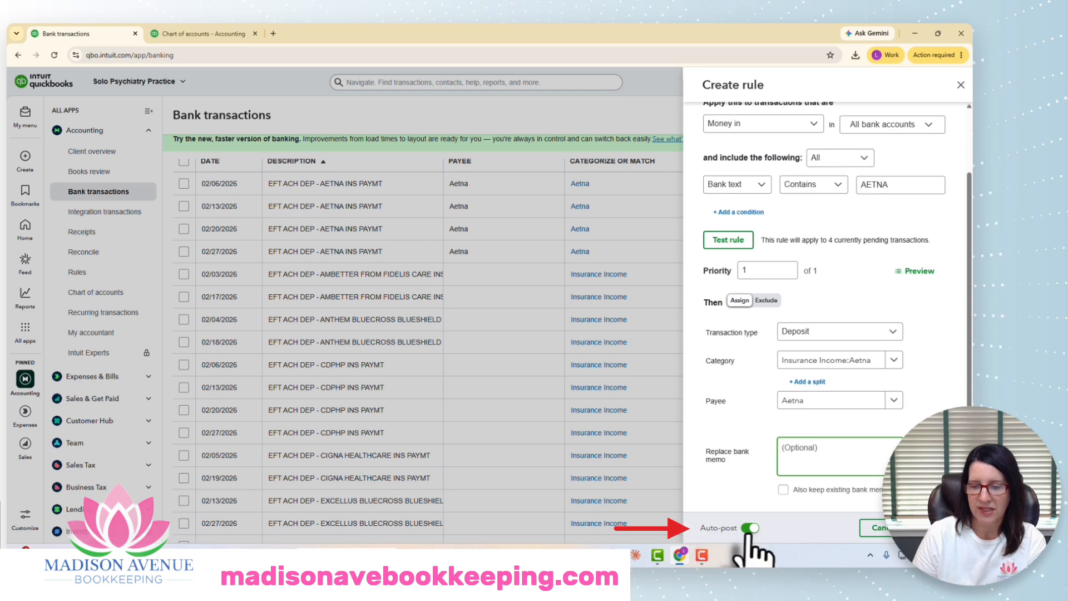
# Step: Save the Aetna rule with auto-post turned on
pyautogui.click(968, 445)
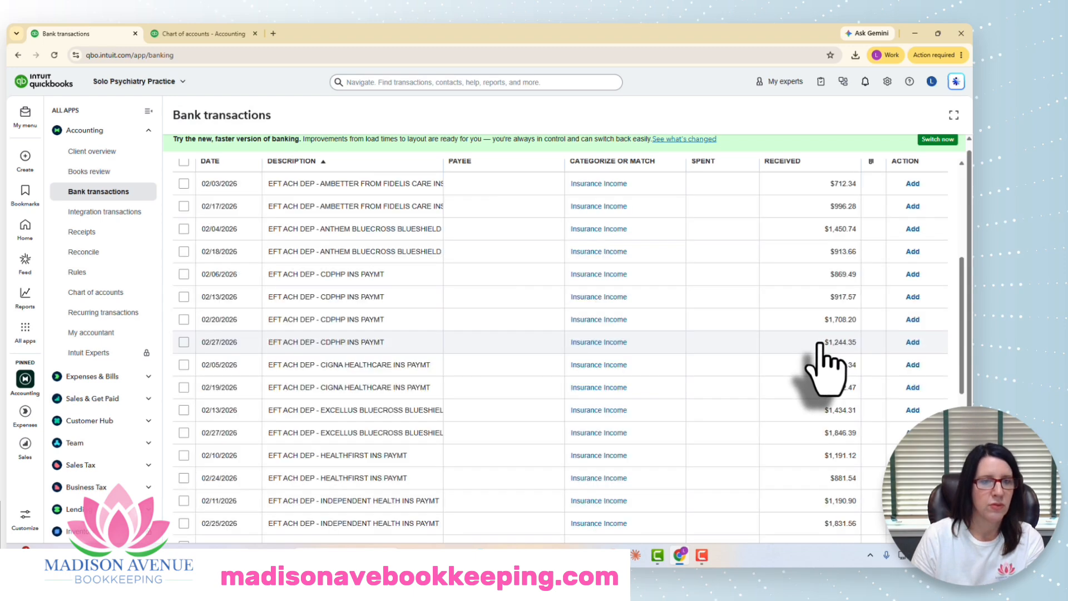
# Step: Open the 02/06/2026 CDPHP deposit and set its customer to CDPHP
pyautogui.click(469, 277)
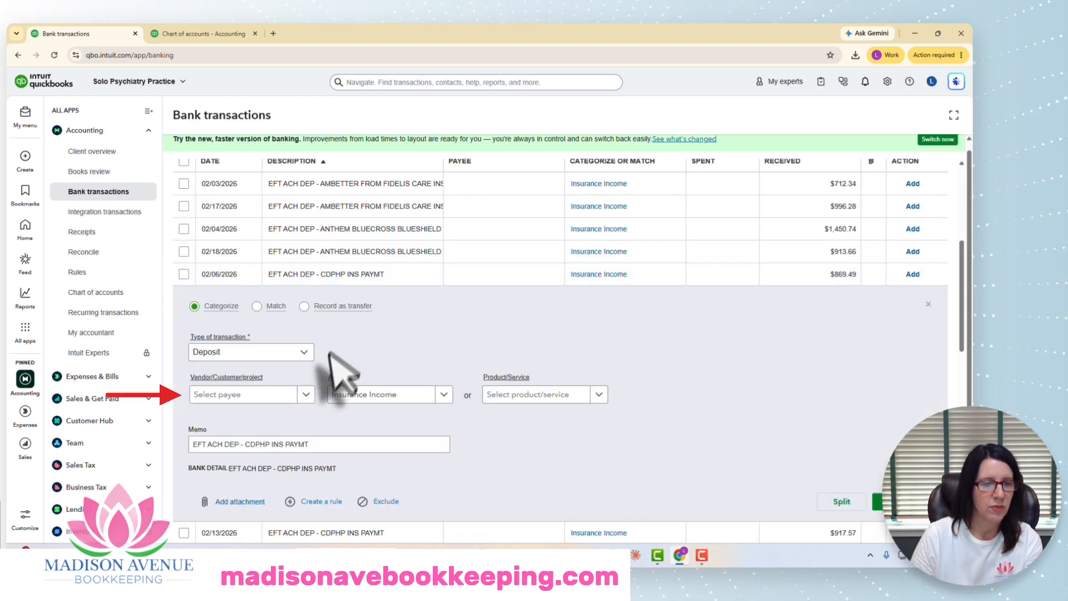
pyautogui.click(276, 396)
pyautogui.write('cdo')
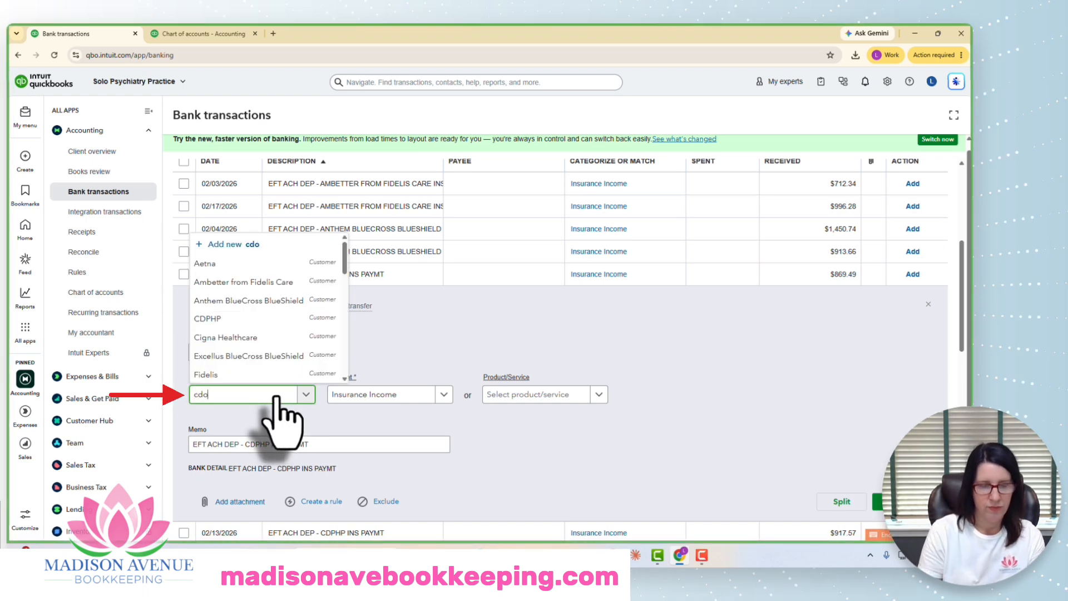
pyautogui.press('BackSpace')
pyautogui.write('p')
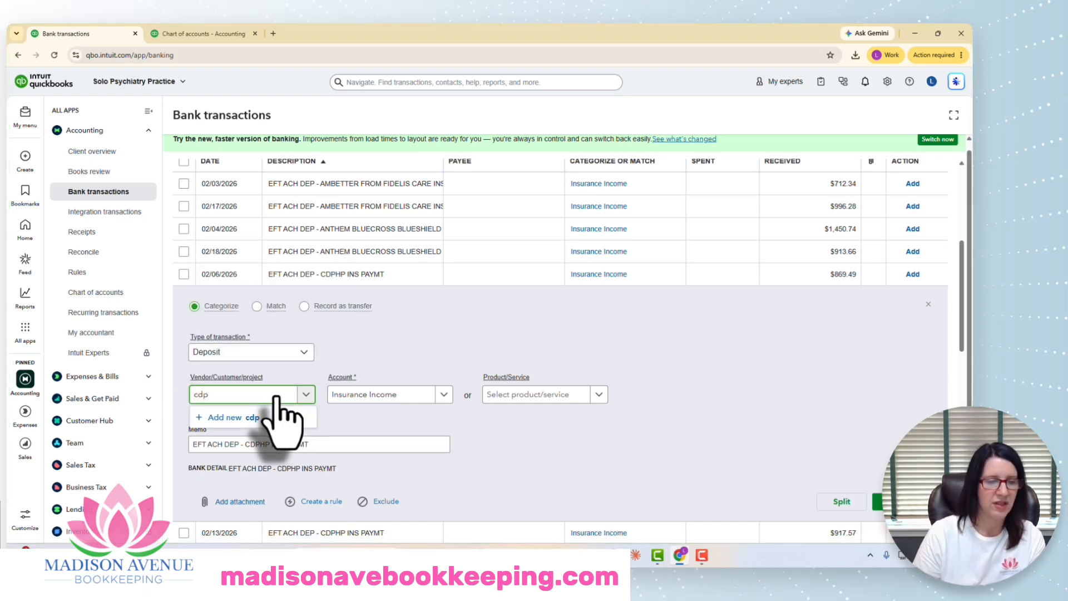
pyautogui.click(250, 437)
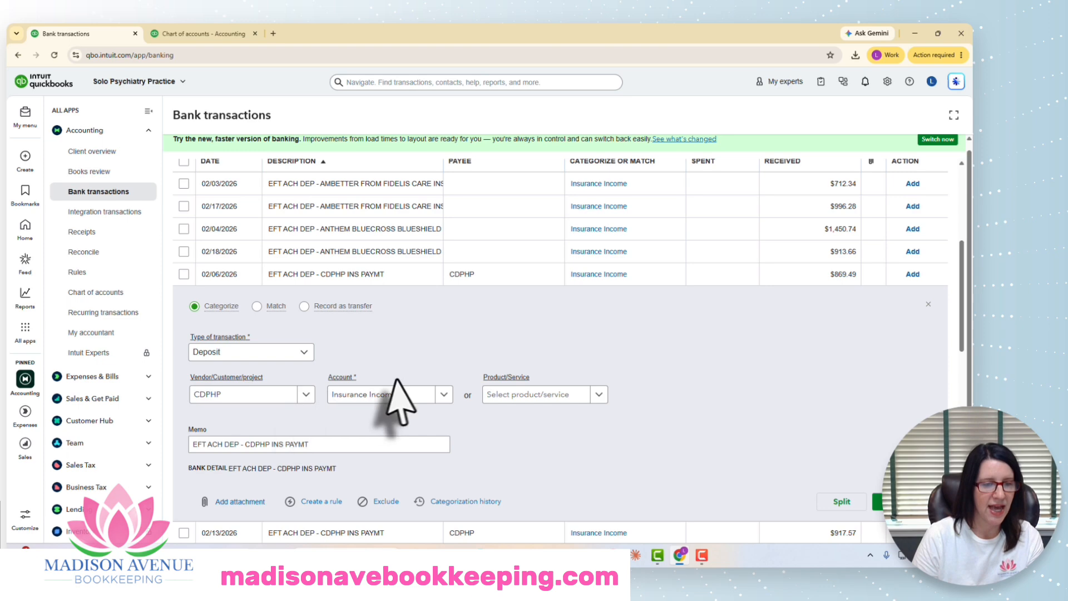
# Step: Set the deposit's account to the Insurance Income:CDPHP sub-account
pyautogui.click(447, 396)
pyautogui.write('c')
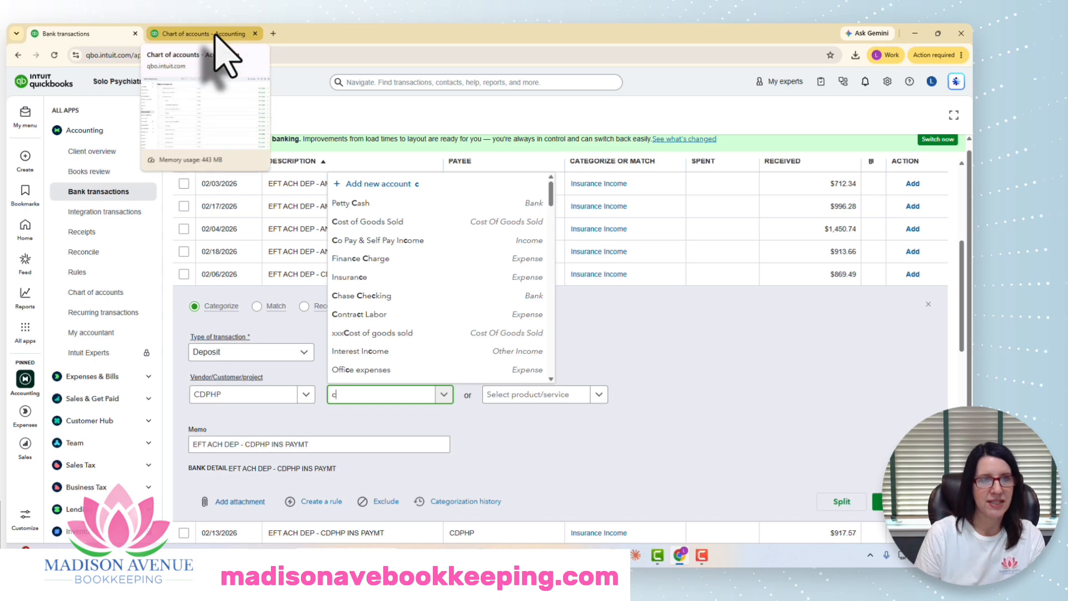
pyautogui.write('dph')
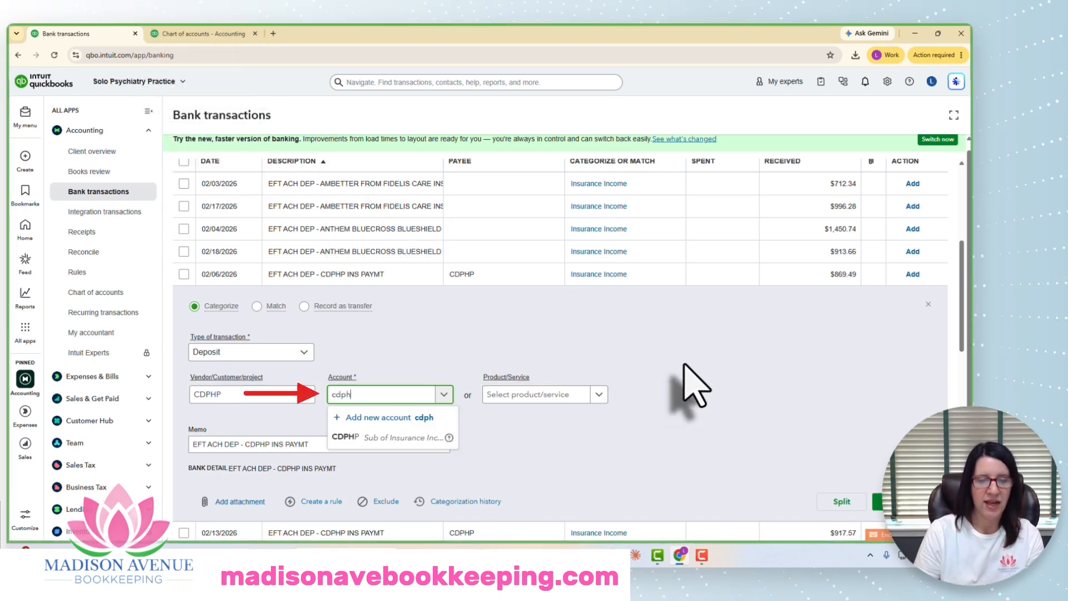
pyautogui.click(412, 437)
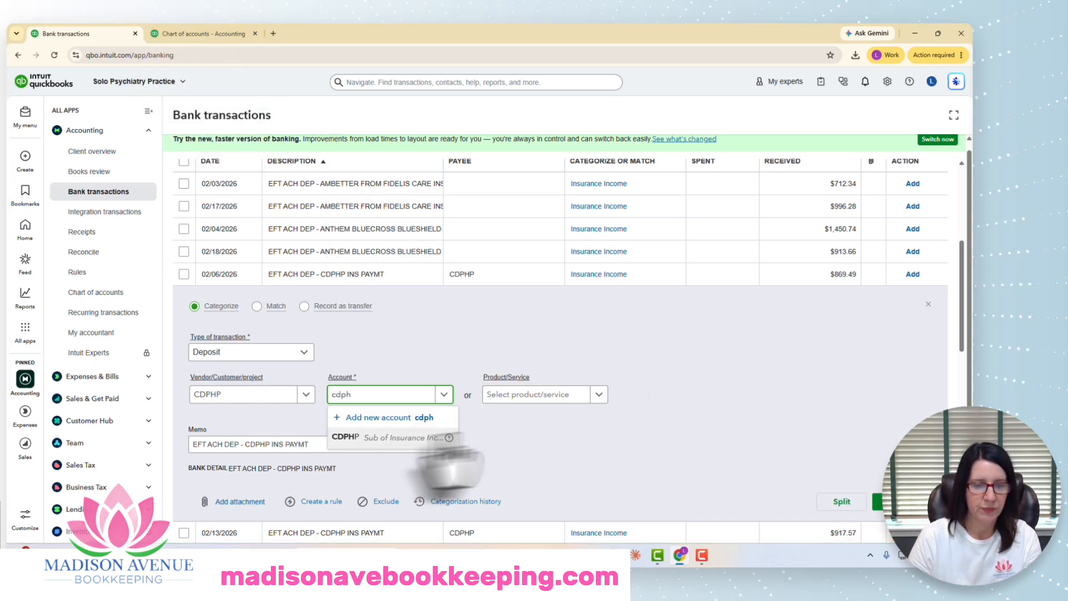
pyautogui.scroll(-2, 667, 412)
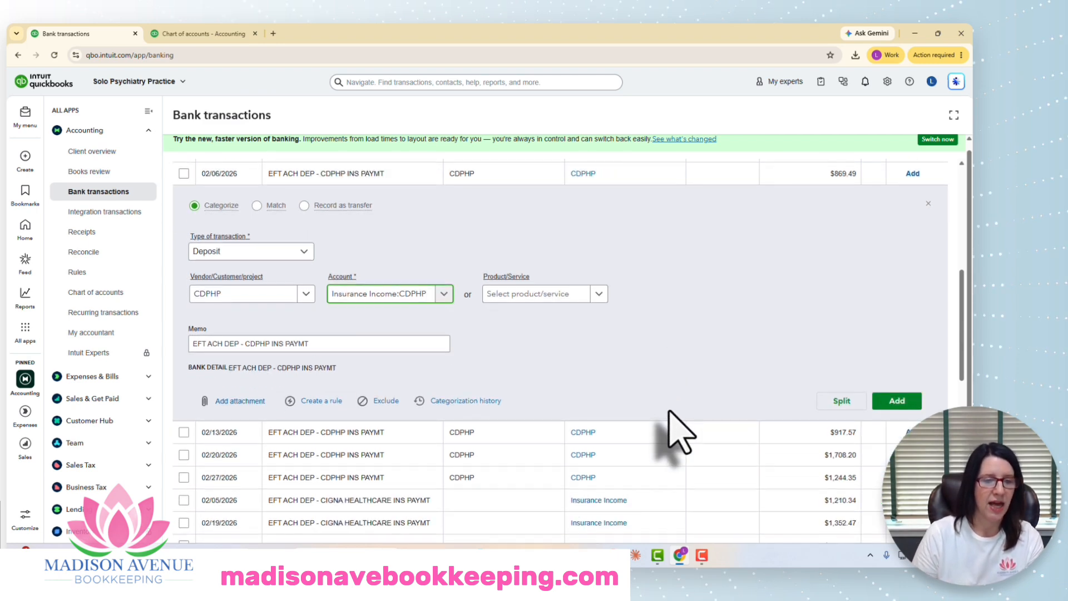
# Step: Create a rule from this deposit and name it CDPHP _ AA - LE
pyautogui.click(314, 401)
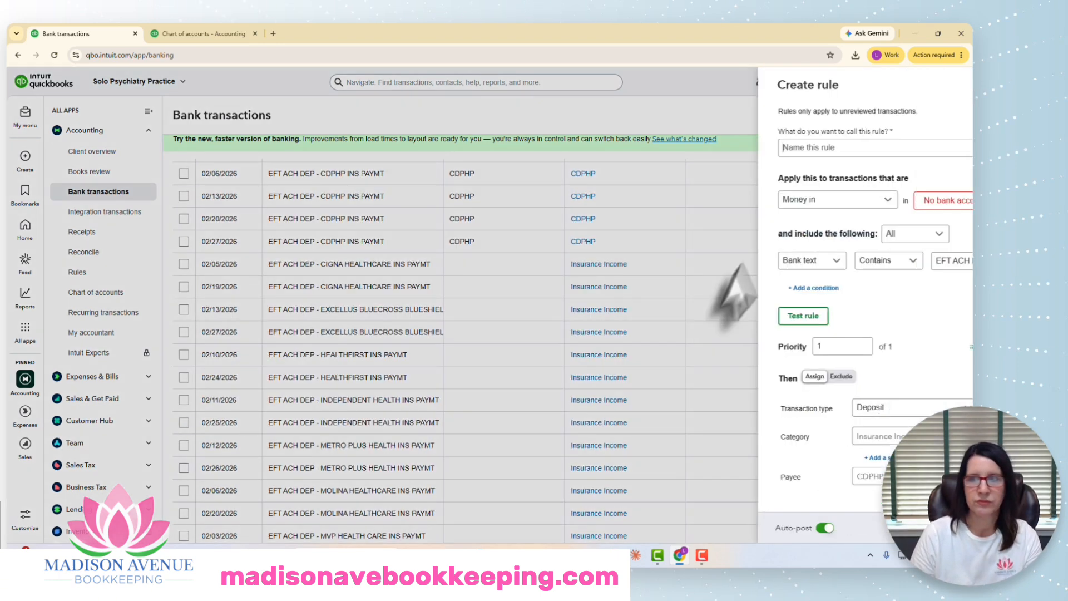
pyautogui.write('CDPHP')
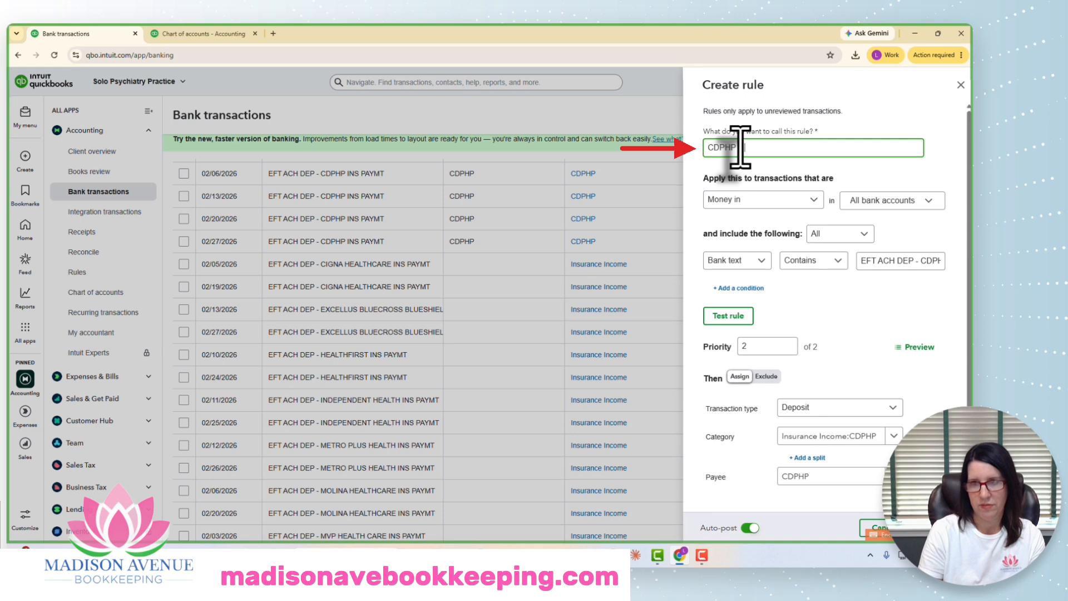
pyautogui.write('_ AA - LE')
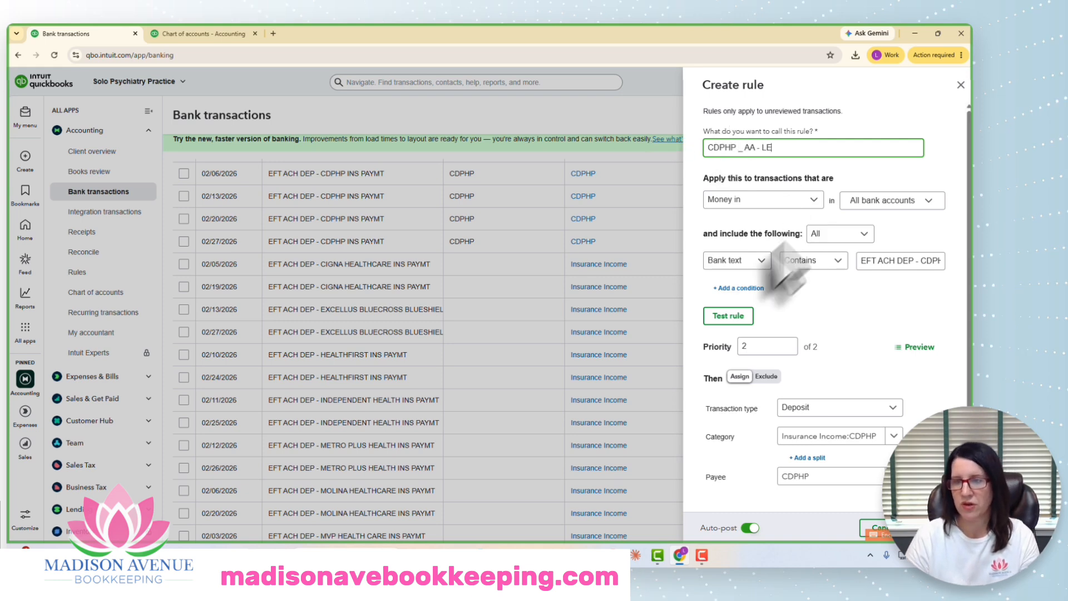
# Step: Change the rule's bank text condition to contain CDPHP and test the rule
pyautogui.click(747, 264)
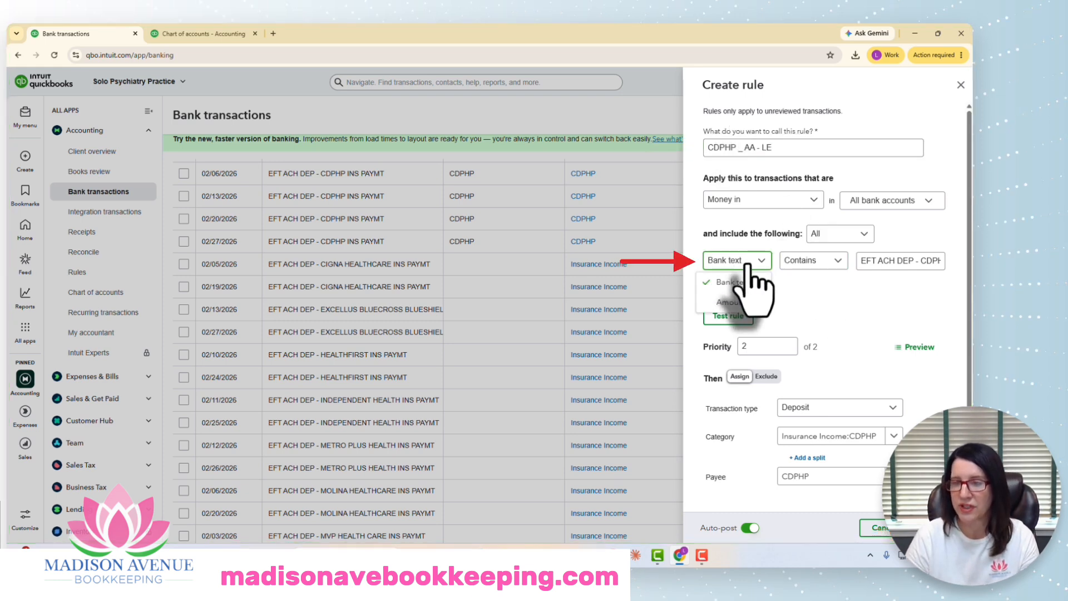
pyautogui.click(748, 282)
pyautogui.click(861, 262)
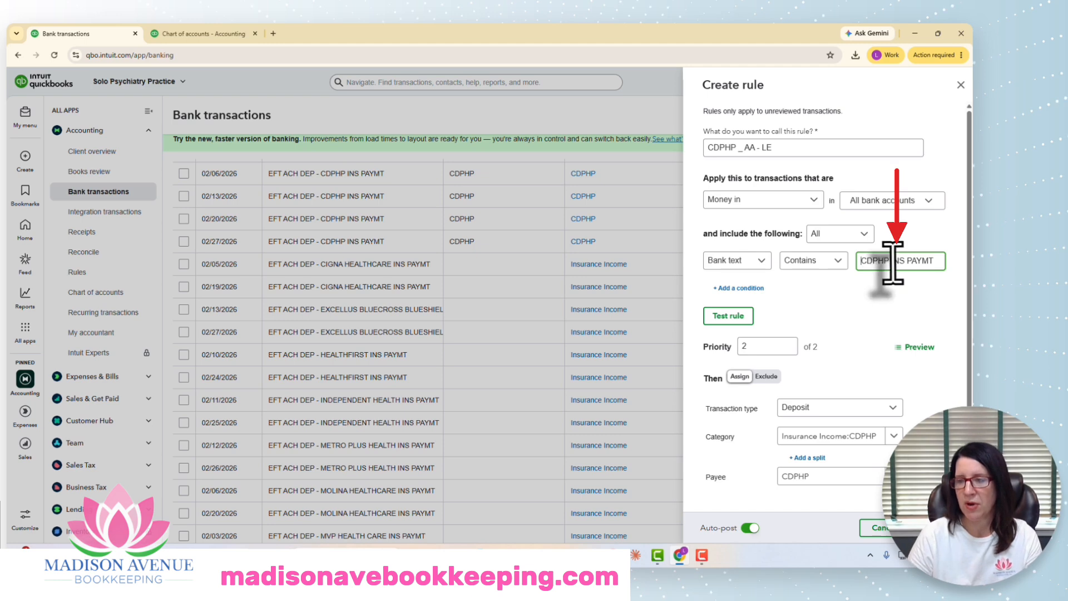
pyautogui.moveTo(892, 262); pyautogui.dragTo(932, 265)
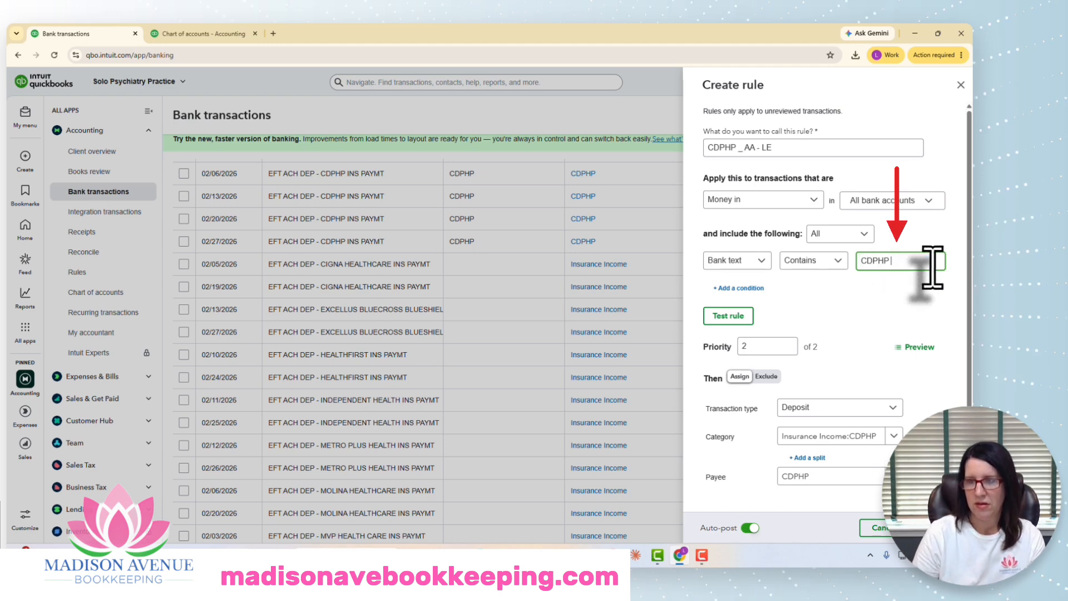
pyautogui.click(729, 315)
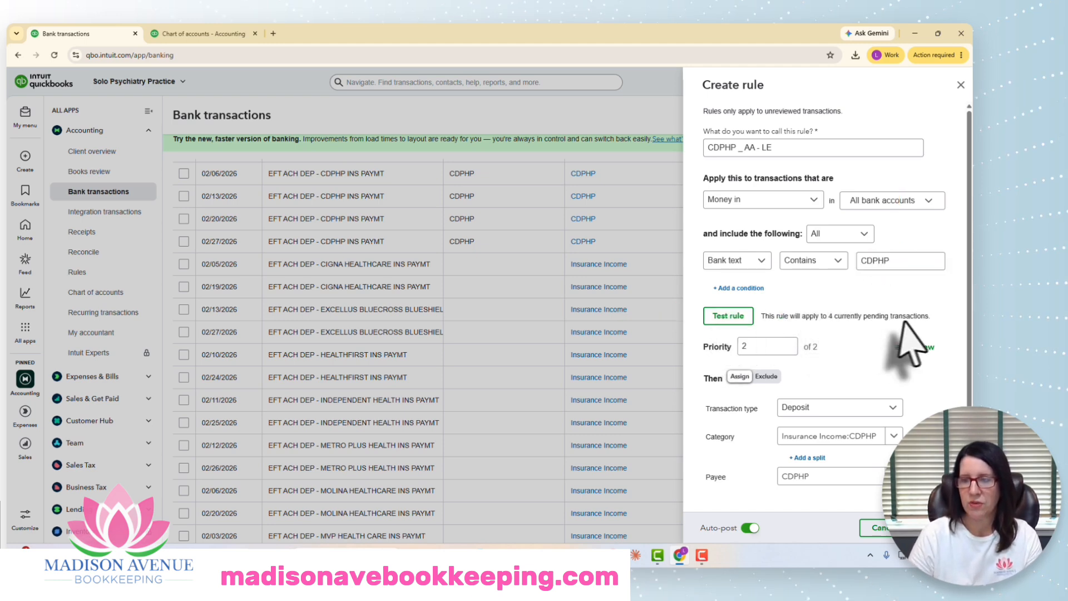
# Step: Clear the rule's replacement bank memo text
pyautogui.scroll(-2, 906, 342)
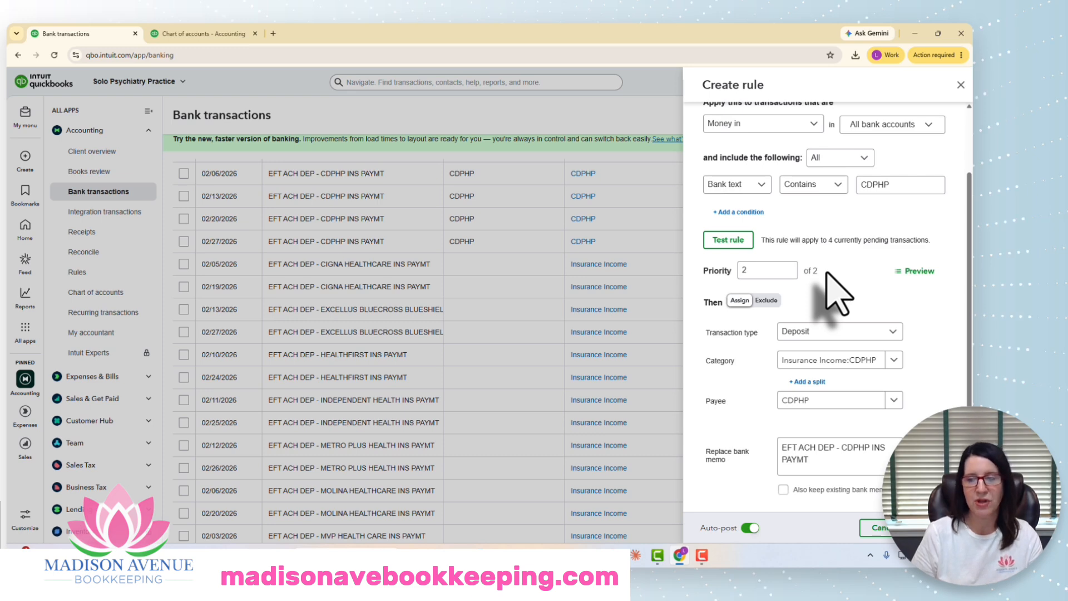
pyautogui.tripleClick(781, 456)
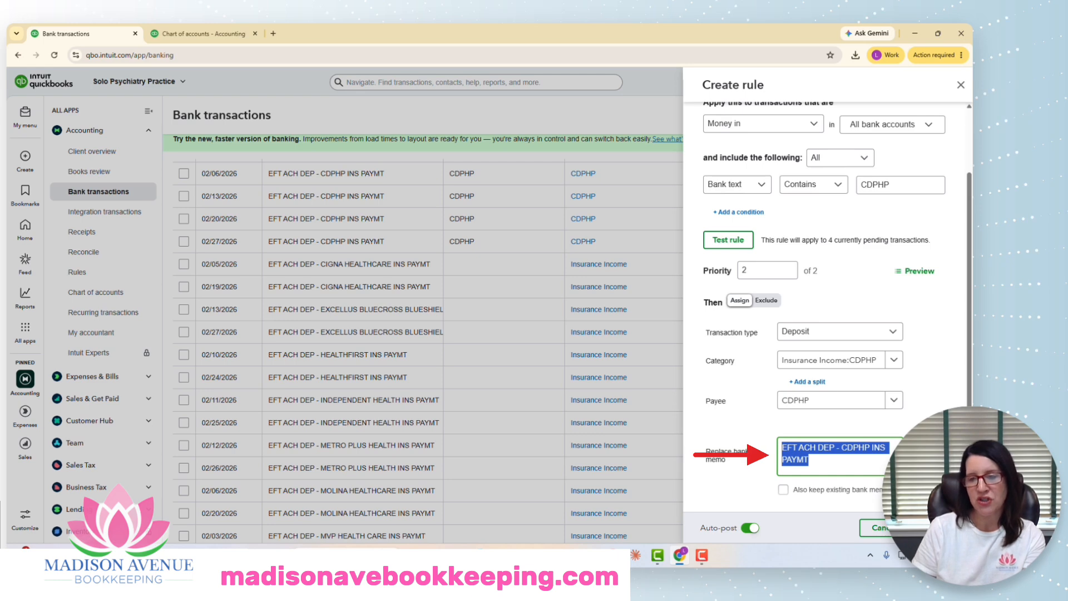
pyautogui.press('BackSpace')
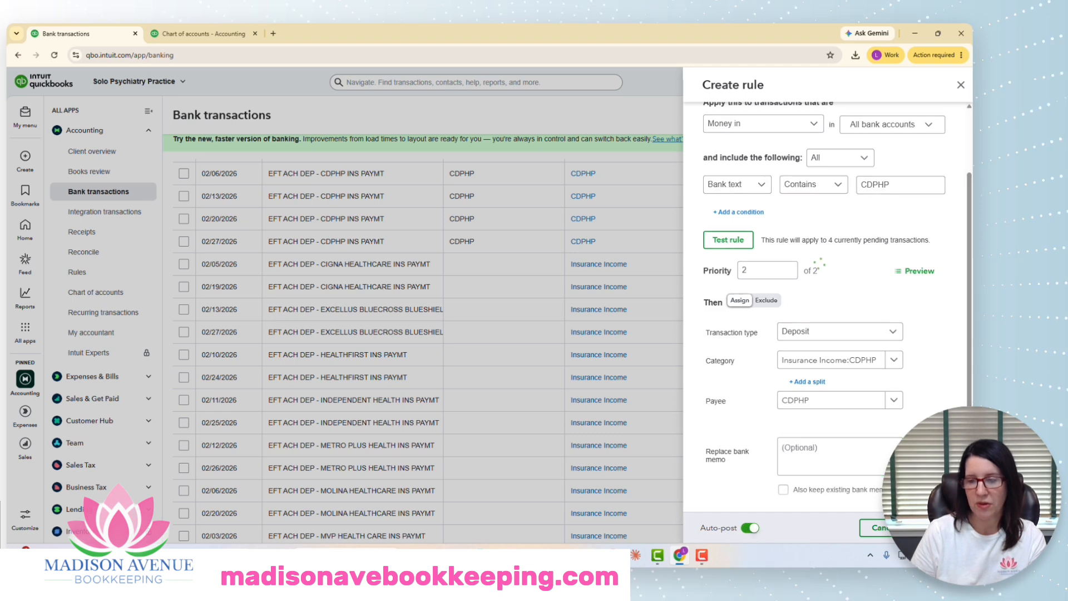
# Step: Save the CDPHP rule
pyautogui.click(619, 454)
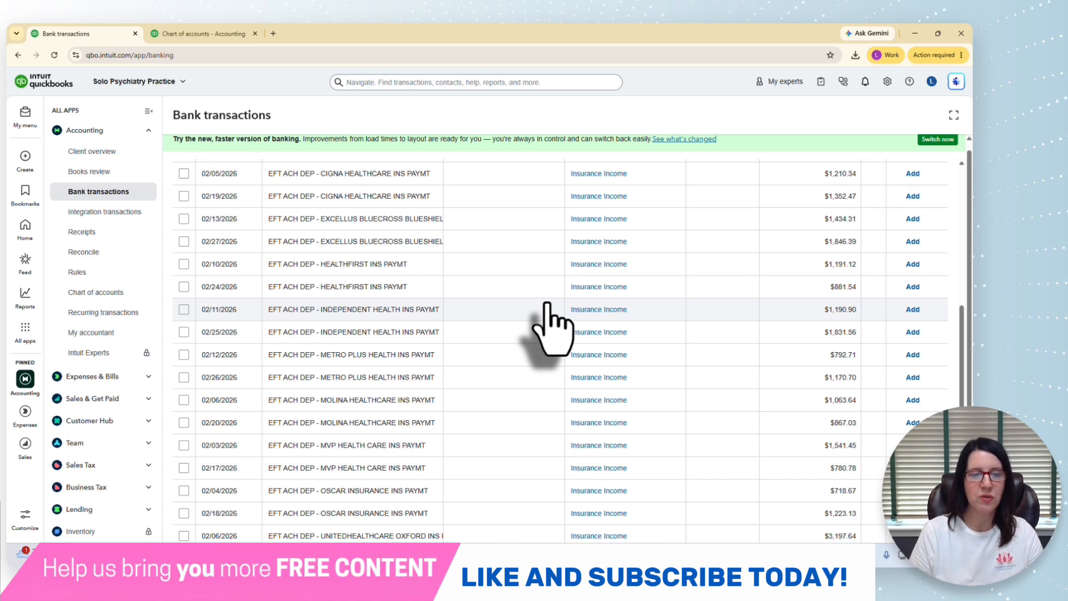
# Step: Create a rule from the 02/05/2026 Cigna Healthcare deposit and name it Cigna - AA
pyautogui.click(598, 173)
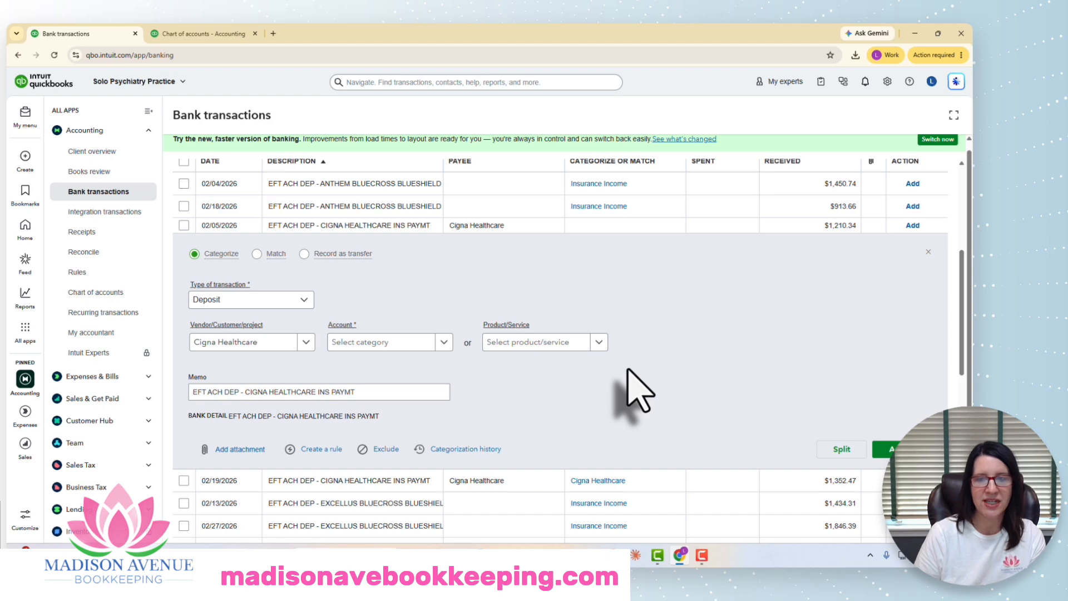
pyautogui.click(321, 449)
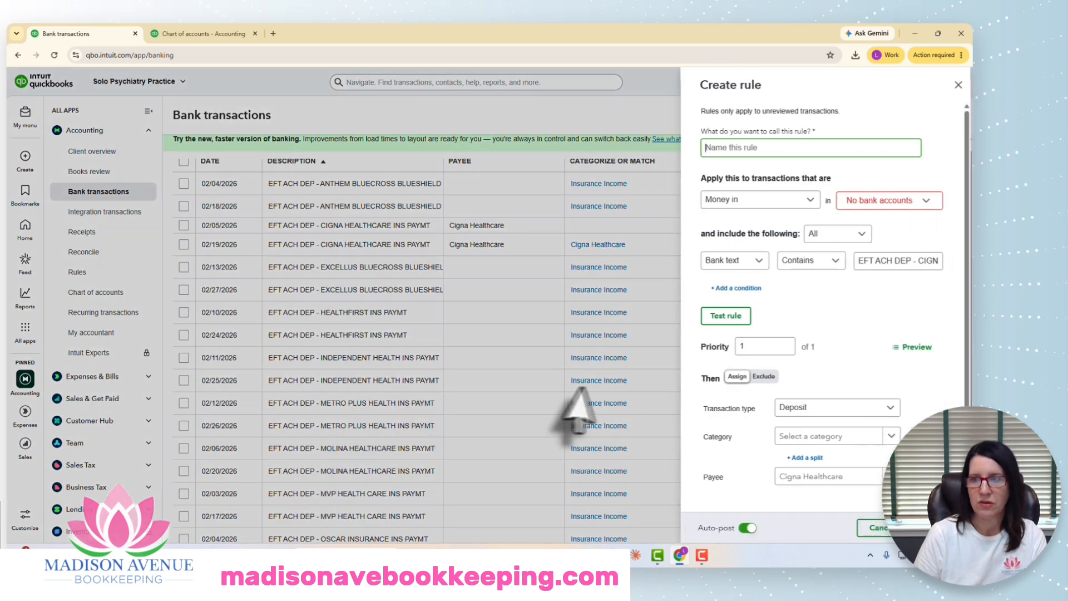
pyautogui.scroll(-2, 885, 368)
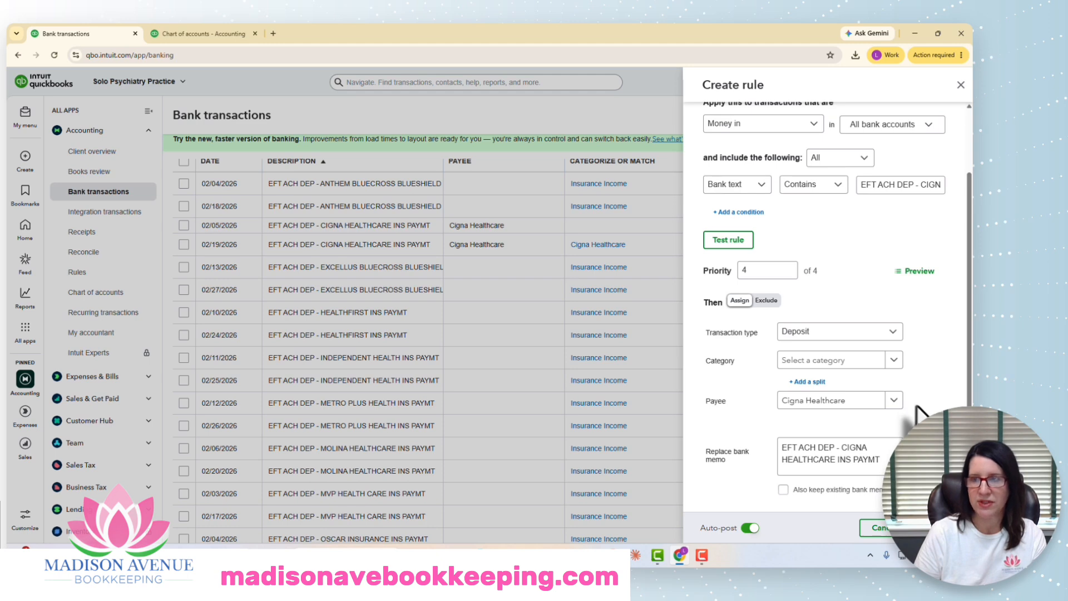
pyautogui.scroll(2, 918, 414)
pyautogui.write('CIGNA HEALTHCARE')
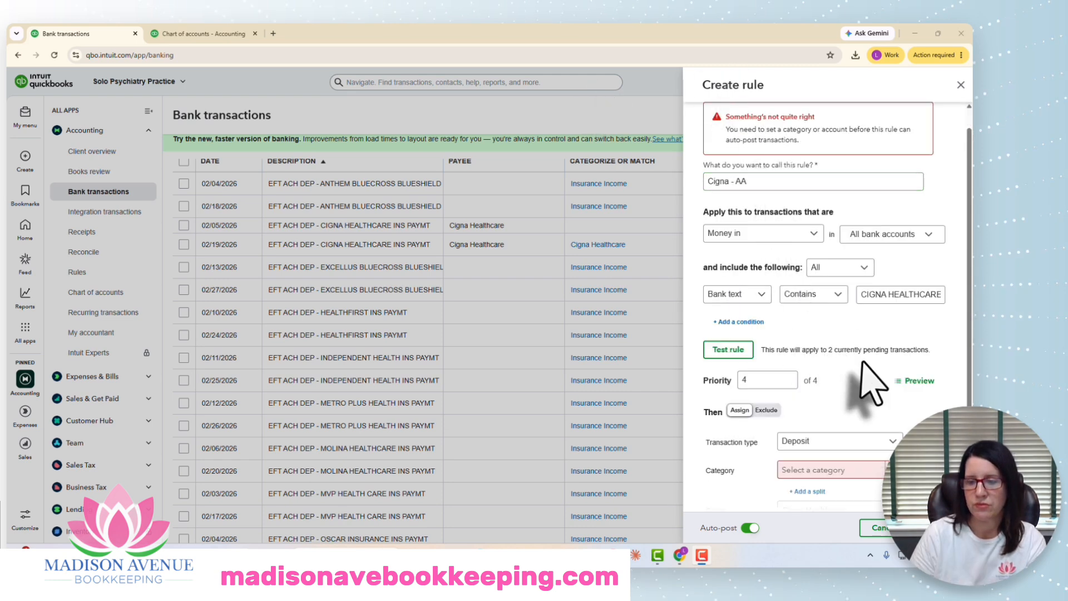
# Step: Set the Cigna rule's category to the Cigna Healthcare sub-account of Insurance Income
pyautogui.scroll(-2, 890, 390)
pyautogui.click(820, 369)
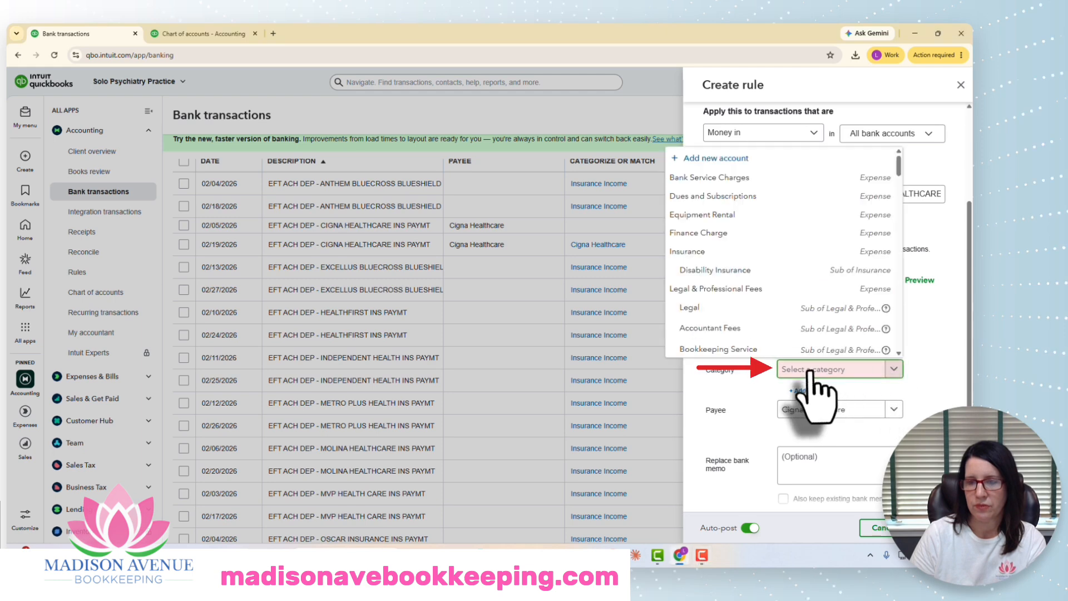
pyautogui.write('cign')
pyautogui.click(825, 414)
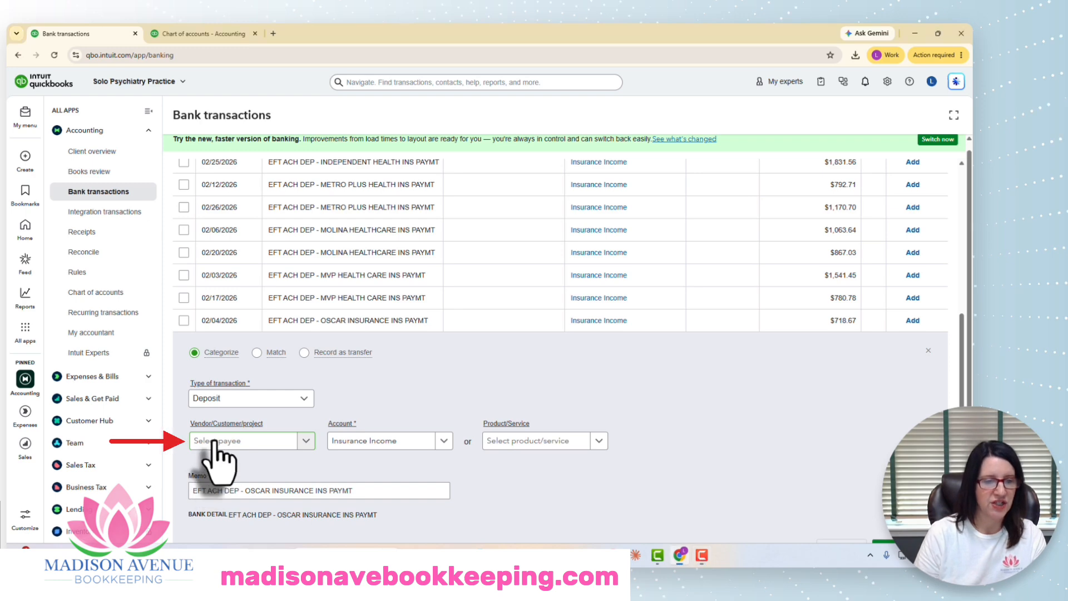
# Step: Set the 02/04/2026 Oscar deposit's customer to Oscar Insurance
pyautogui.click(214, 442)
pyautogui.write('osc')
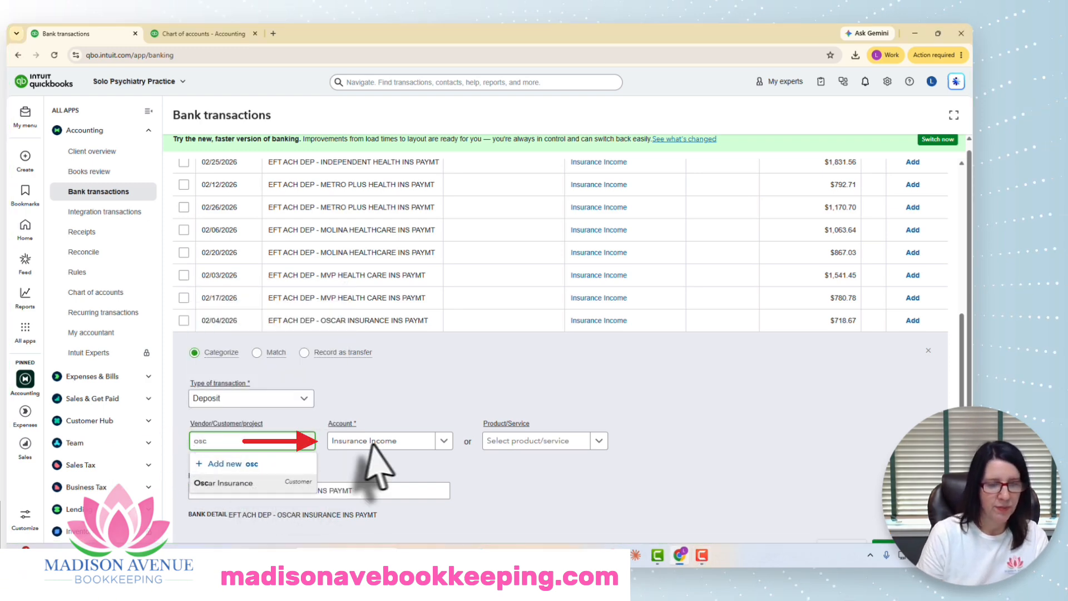
pyautogui.press('Tab')
# Step: Set the deposit's account to the Insurance Income:Oscar Insurance sub-account
pyautogui.click(410, 441)
pyautogui.write('oscar')
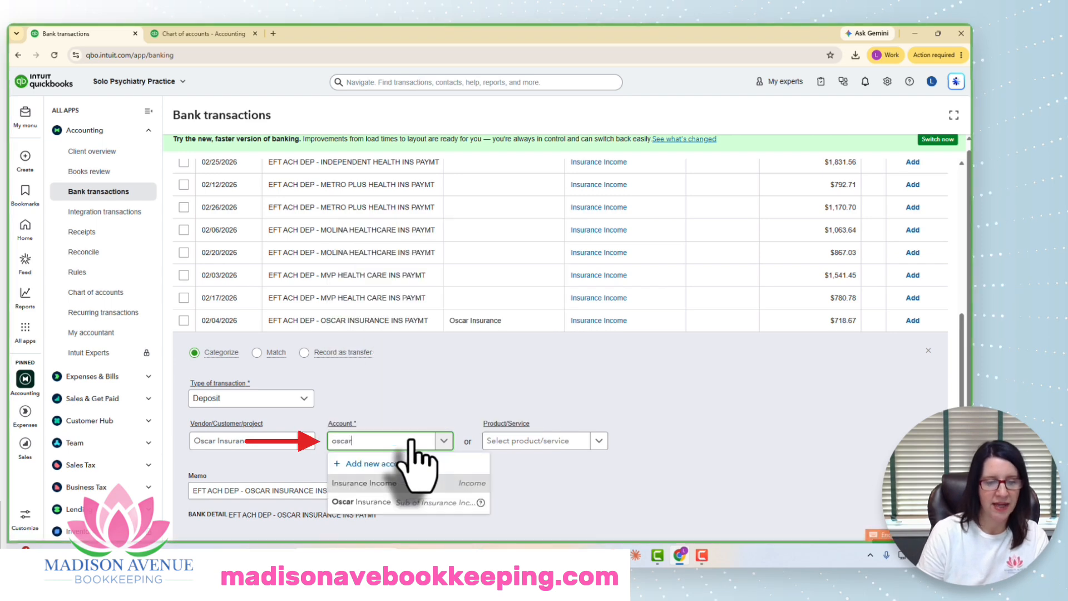
pyautogui.click(412, 500)
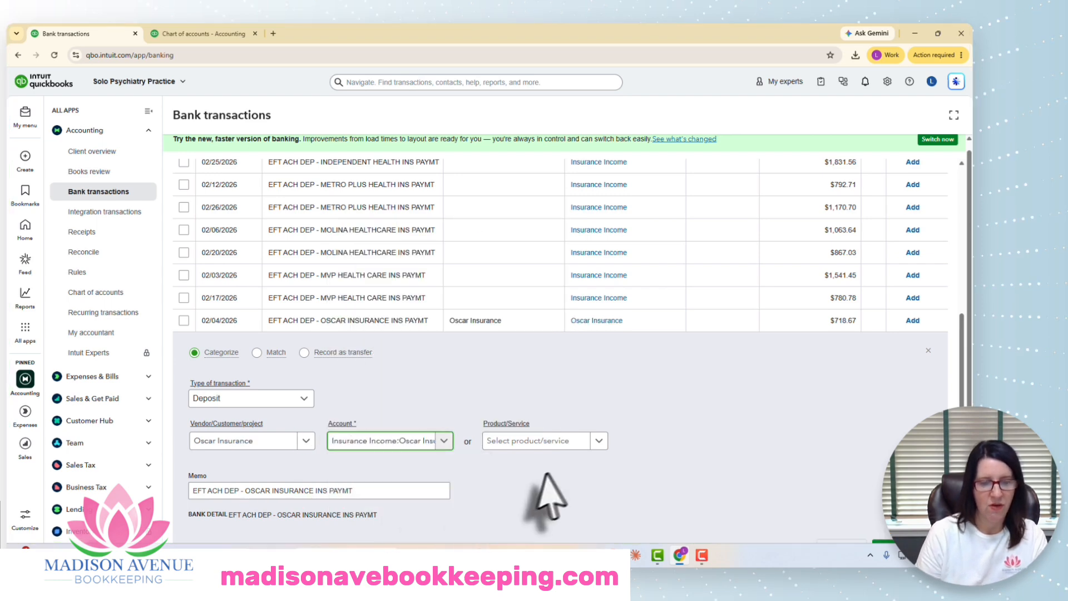
pyautogui.scroll(-2, 639, 445)
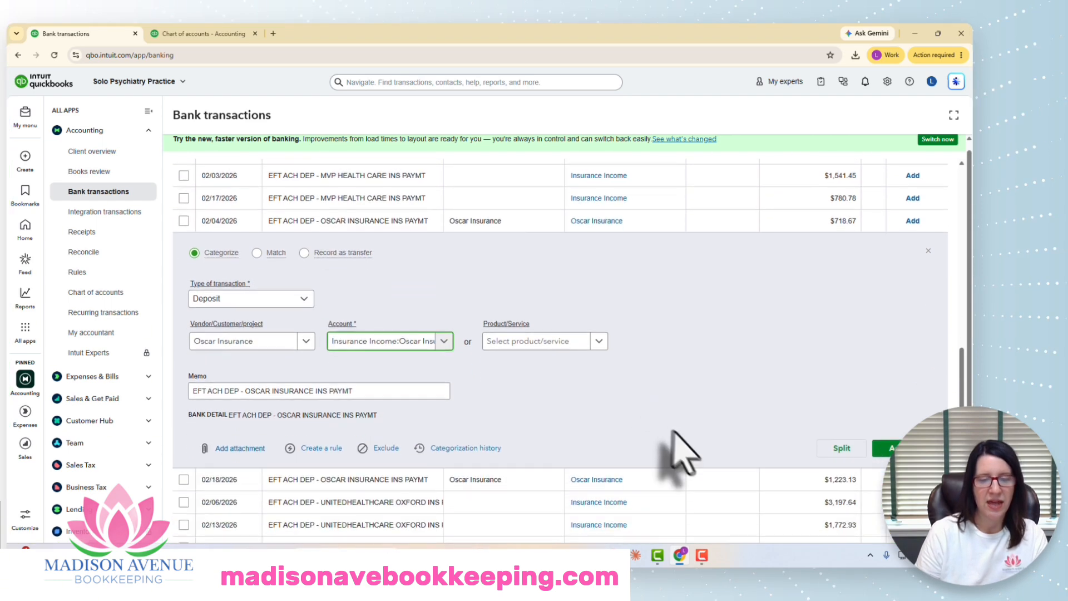
# Step: Create a rule from this deposit and name it Oscar - AA - LE
pyautogui.click(321, 449)
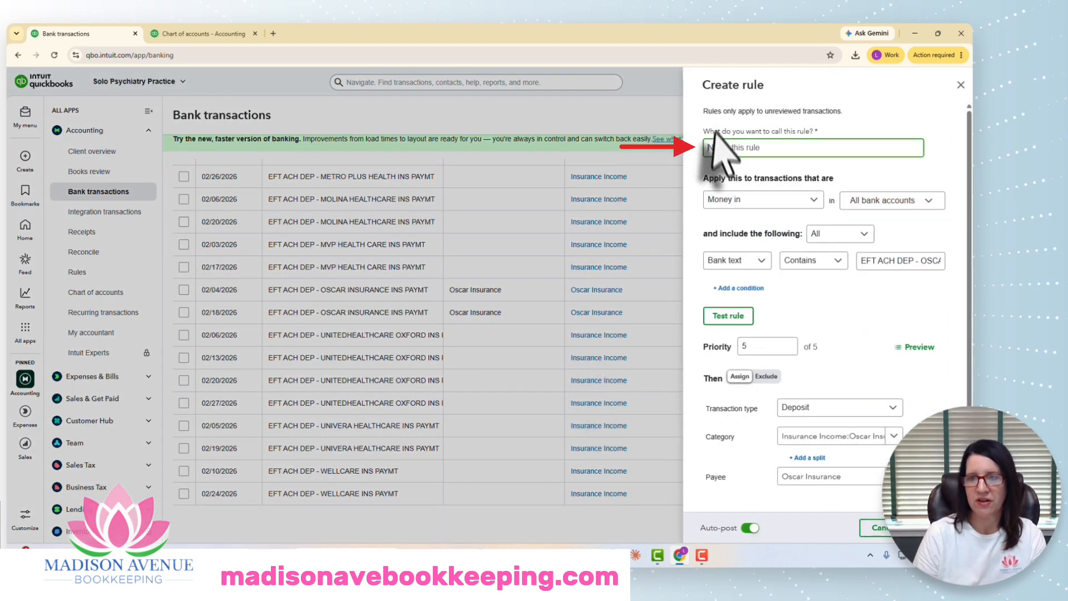
pyautogui.write('Os')
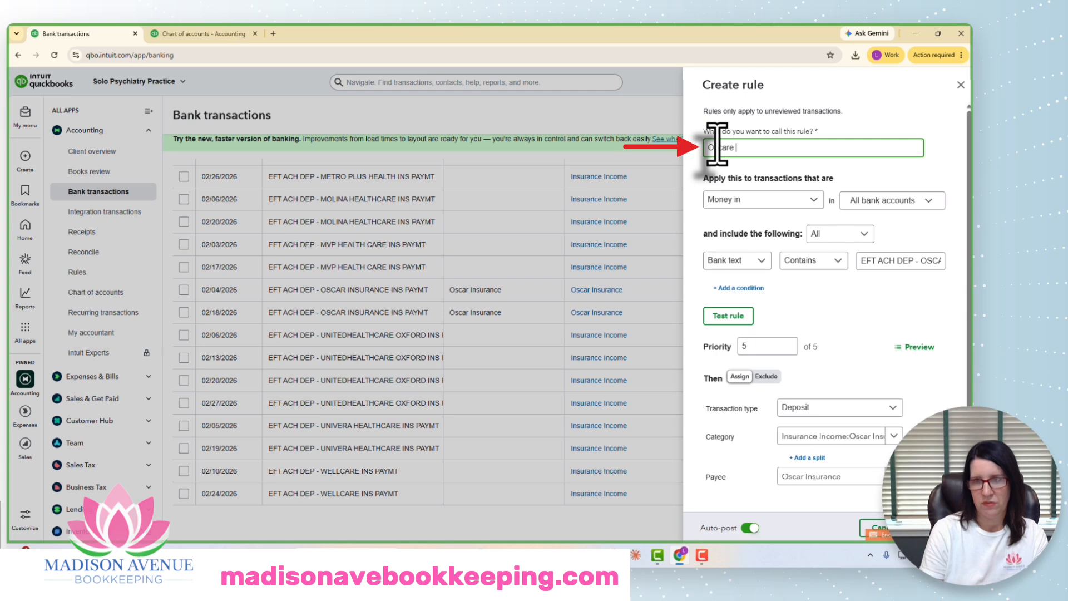
pyautogui.write('car - AA - L')
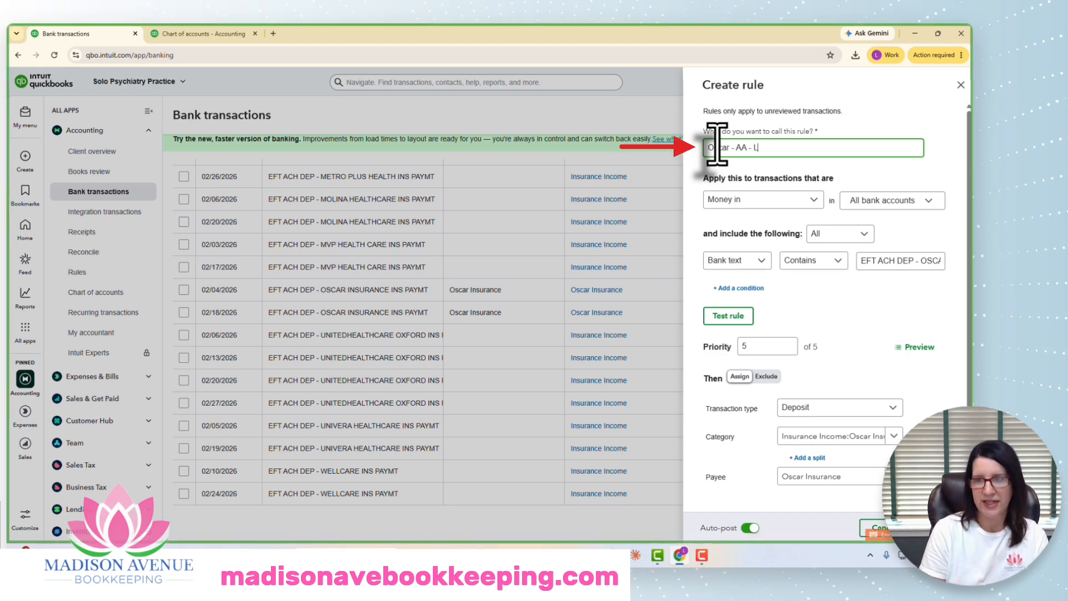
# Step: Shorten the Oscar rule's bank text condition to contain OSCAR and test the rule
pyautogui.click(922, 262)
pyautogui.press('Delete')
pyautogui.press('Delete')
pyautogui.press('Delete')
pyautogui.press('Delete')
pyautogui.press('Delete')
pyautogui.press('Delete')
pyautogui.press('Delete')
pyautogui.press('Delete')
pyautogui.press('Delete')
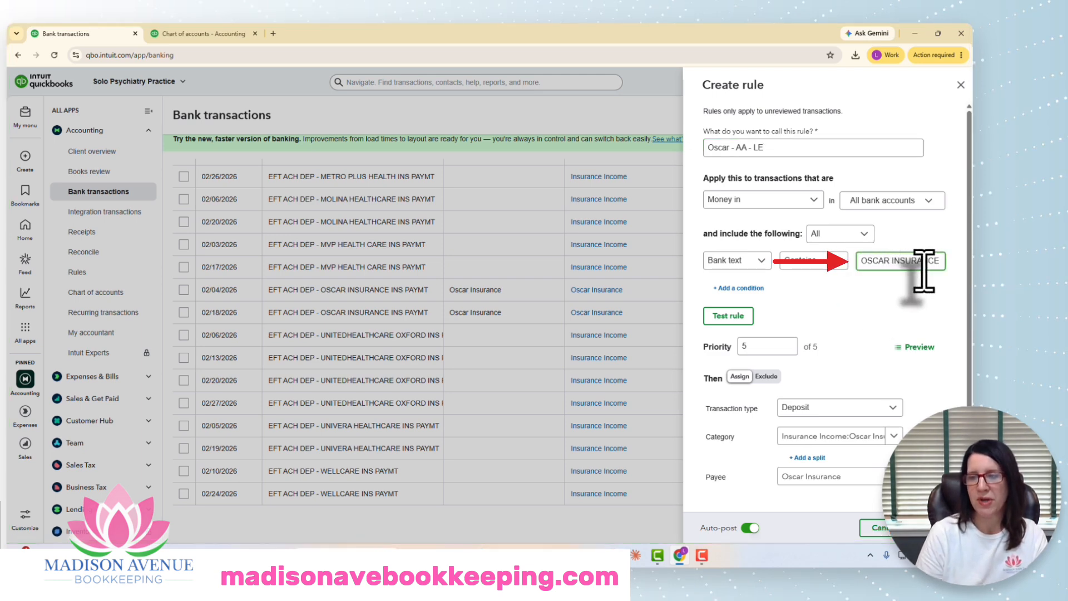
pyautogui.moveTo(863, 261); pyautogui.dragTo(946, 263)
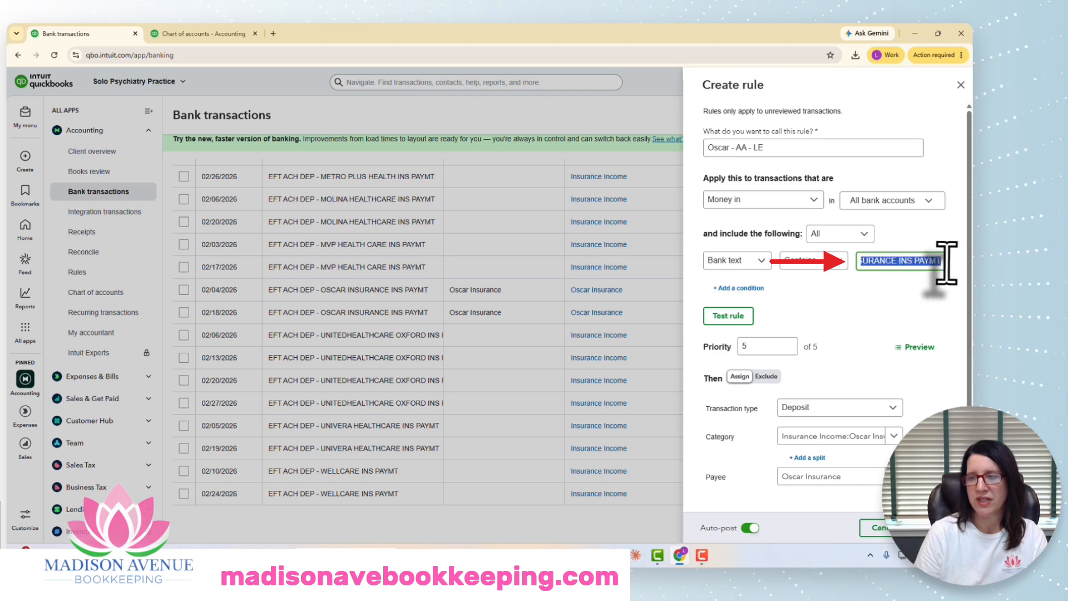
pyautogui.press('Delete')
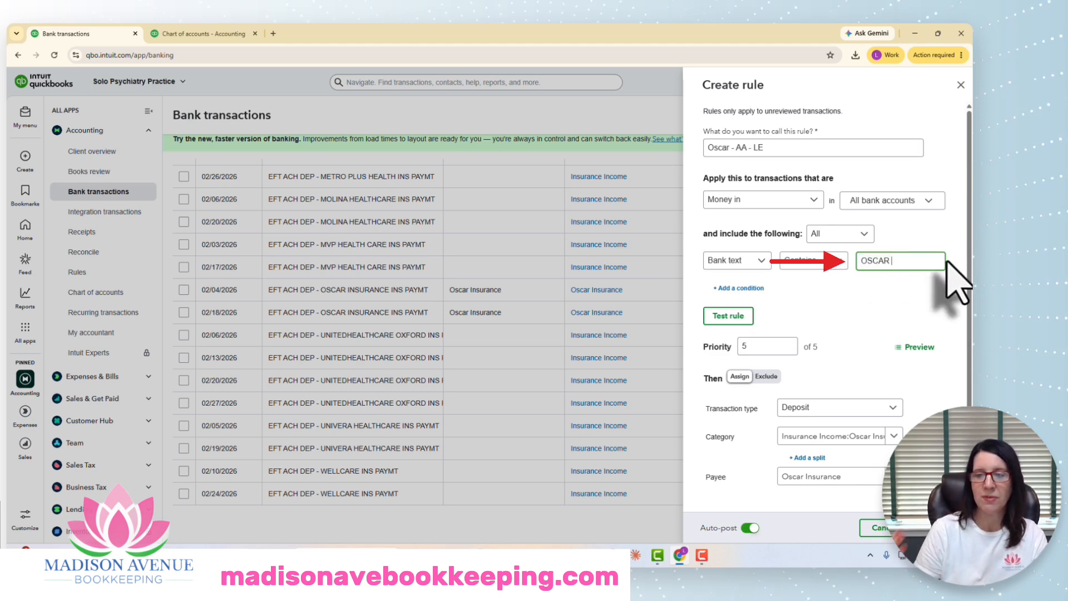
pyautogui.click(728, 316)
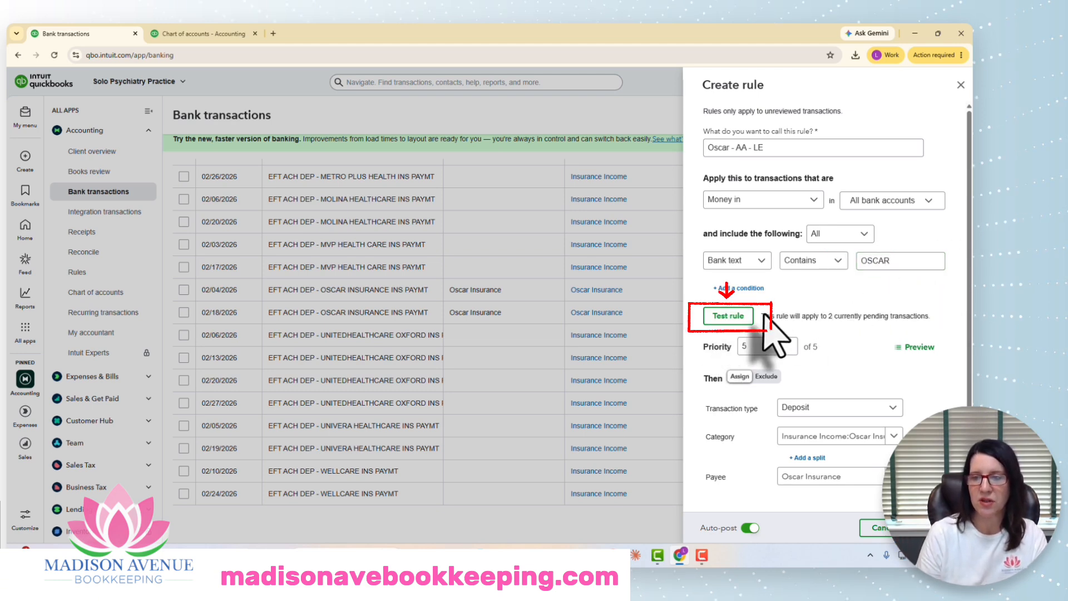
# Step: Clear the replace bank memo text and save the Oscar rule
pyautogui.scroll(-2, 867, 317)
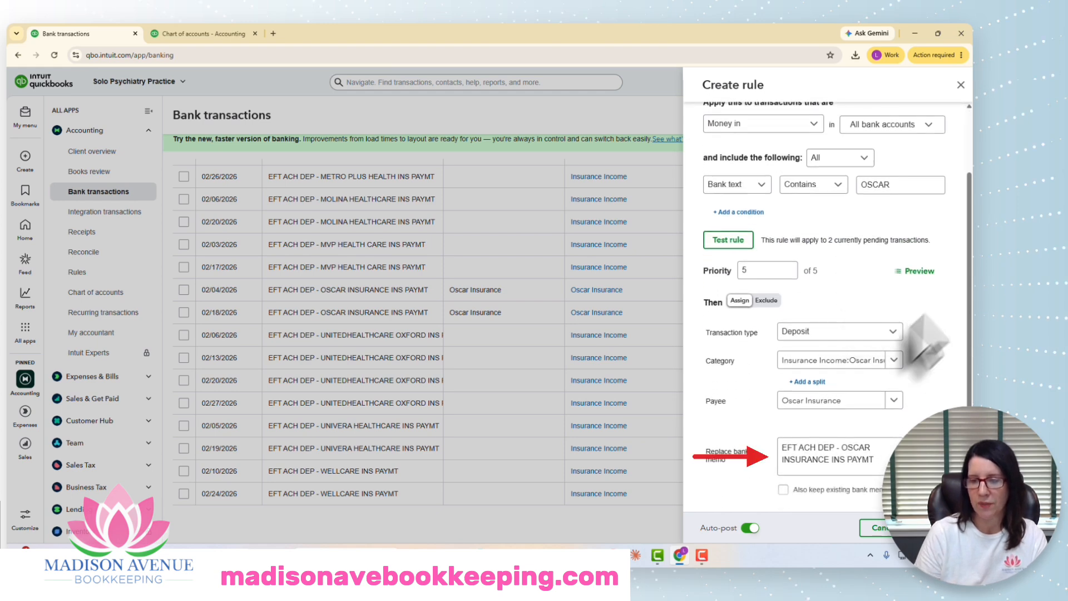
pyautogui.moveTo(781, 447); pyautogui.dragTo(882, 464)
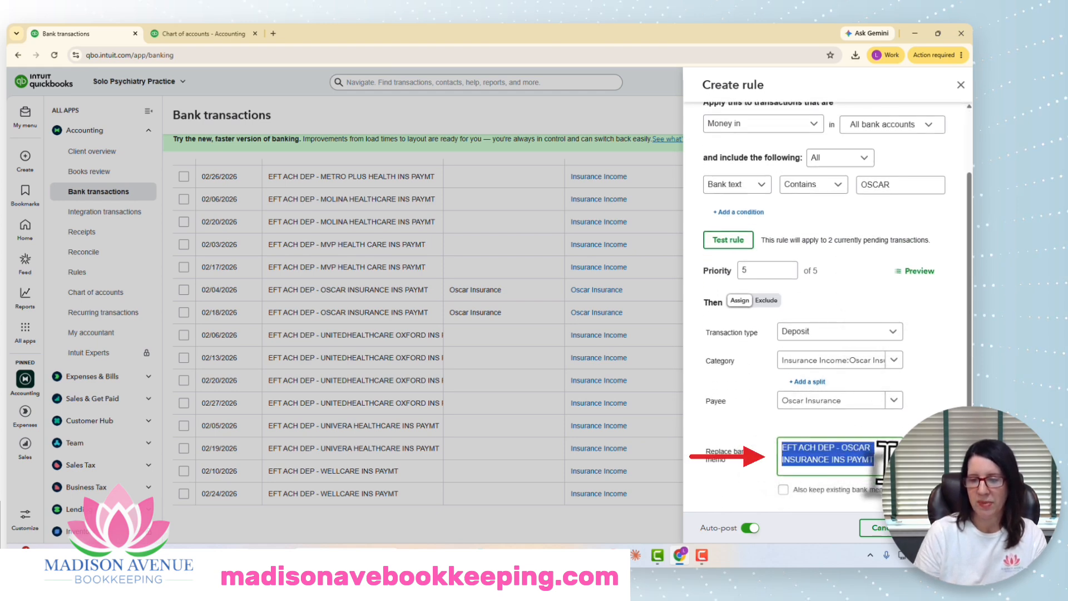
pyautogui.press('BackSpace')
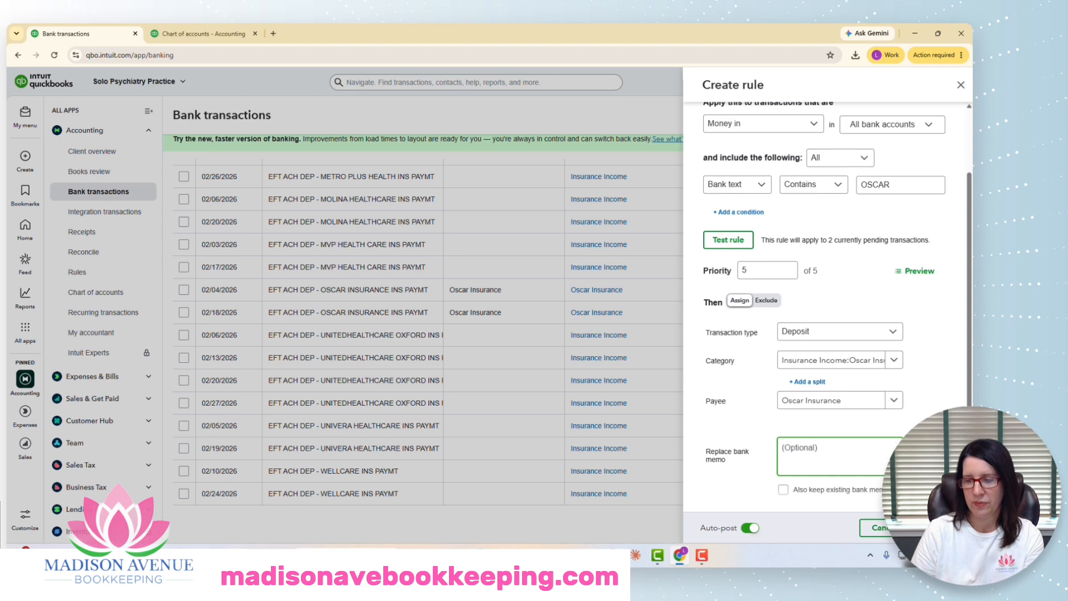
pyautogui.click(742, 236)
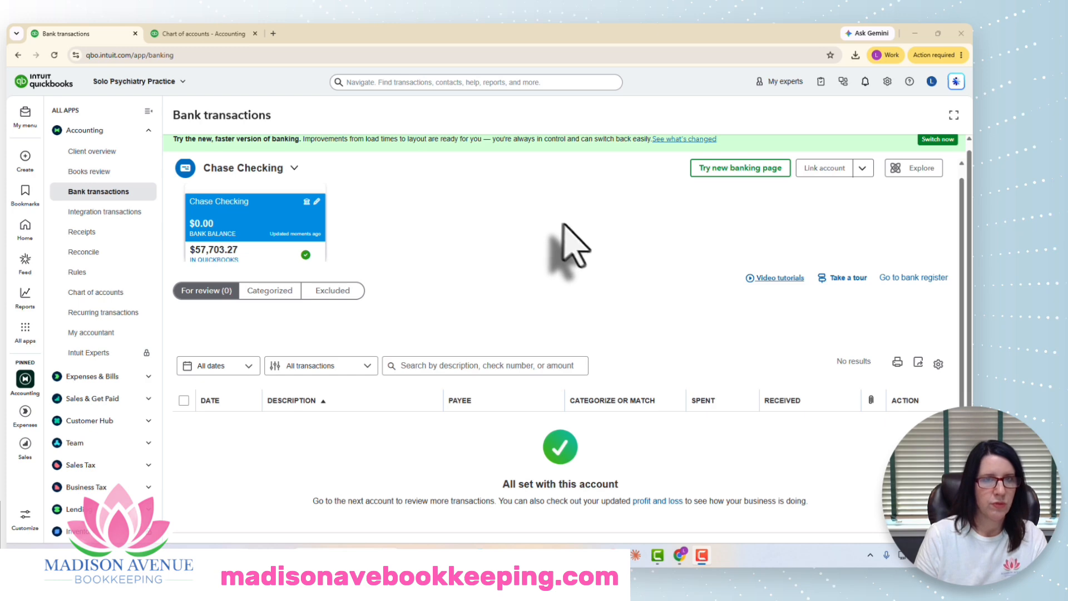
# Step: Open the Profit and Loss by Month report for 01/01/2026 to 02/28/2026
pyautogui.scroll(-1, 568, 245)
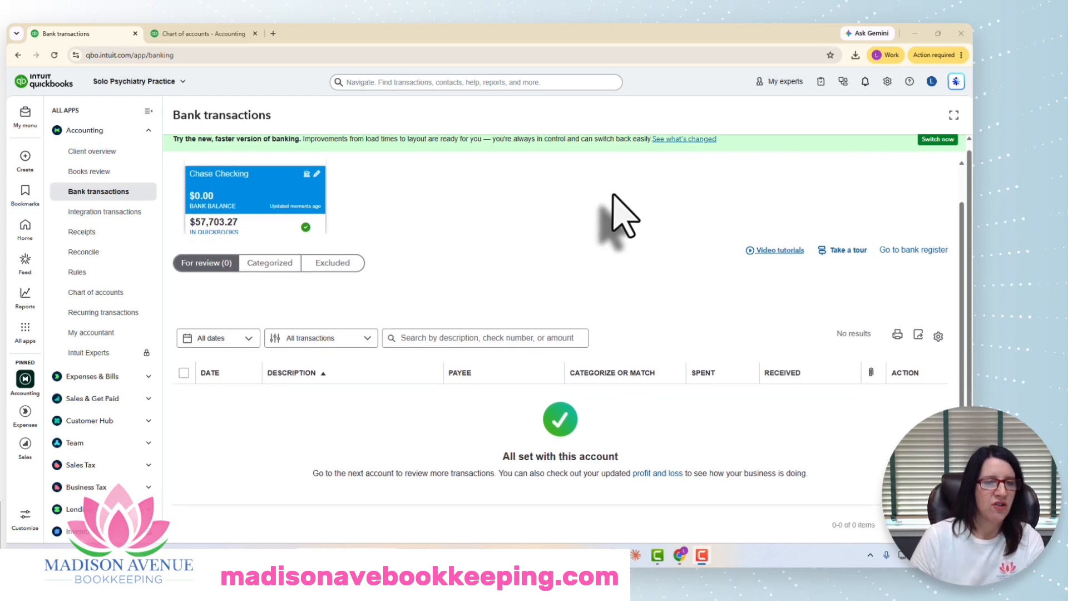
pyautogui.scroll(1, 615, 236)
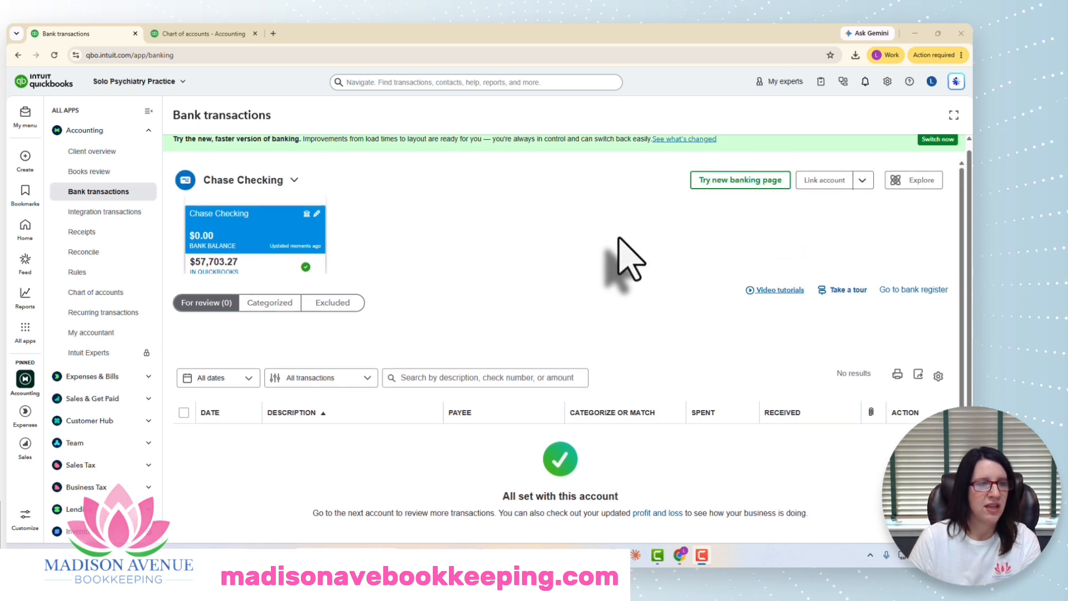
pyautogui.moveTo(24, 293)
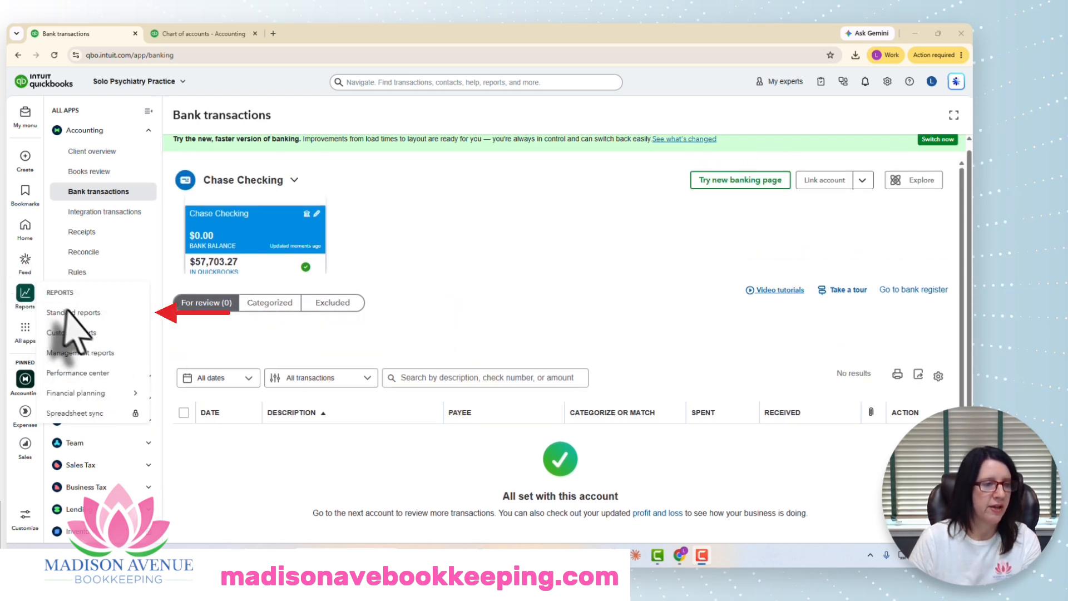
pyautogui.click(76, 313)
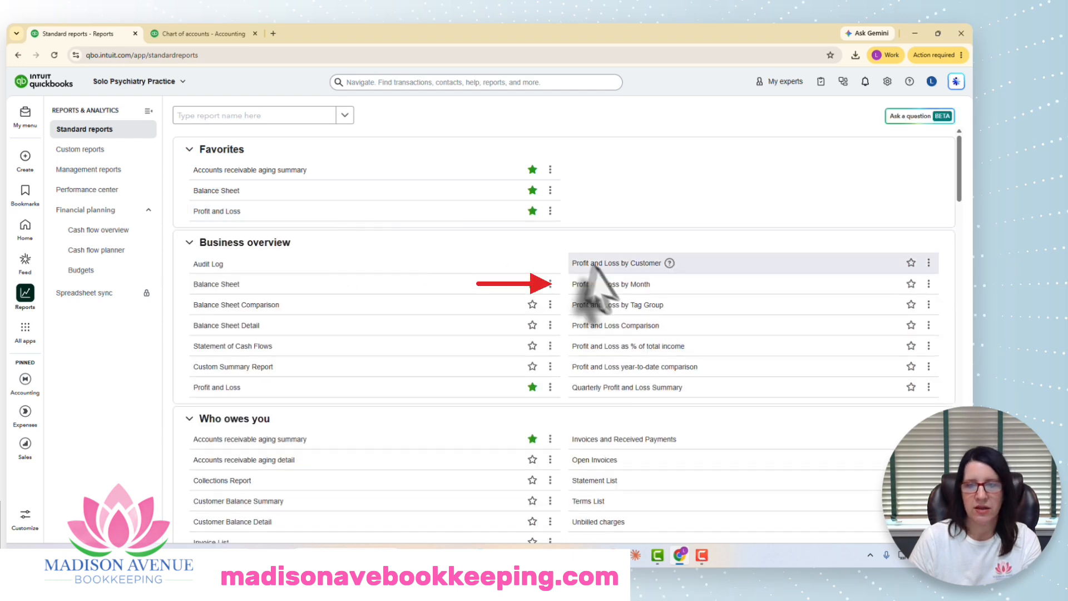
pyautogui.click(610, 285)
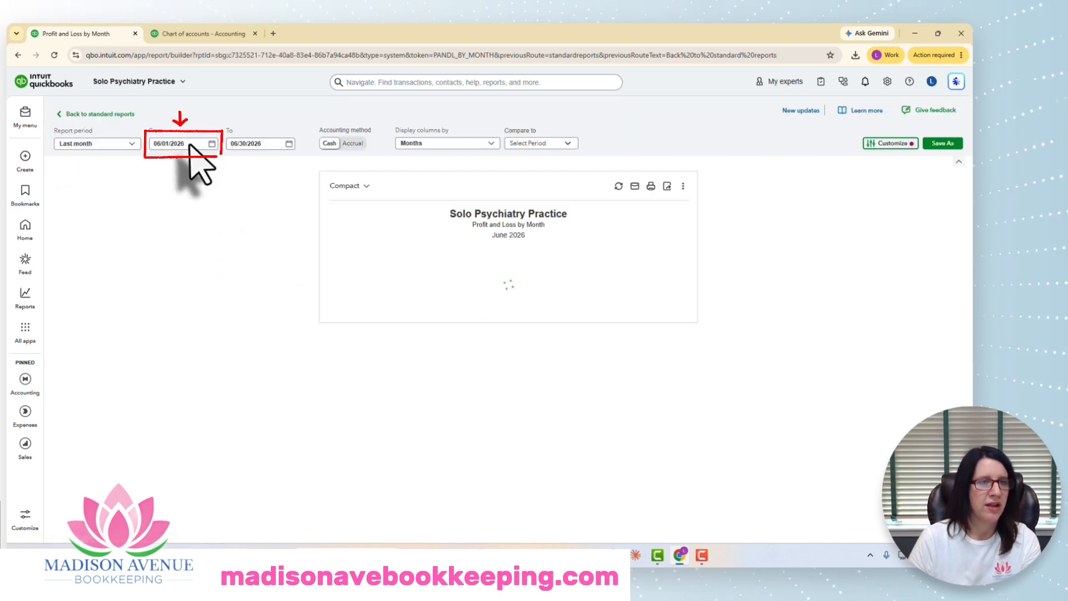
pyautogui.click(190, 144)
pyautogui.write('1/01/202')
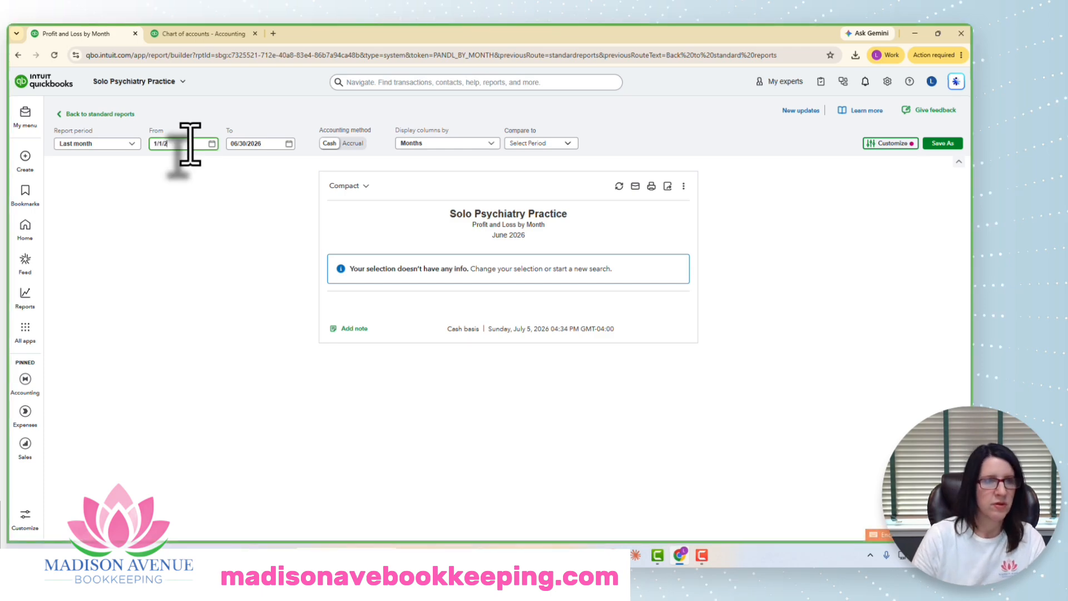
pyautogui.write('6')
pyautogui.press('Tab')
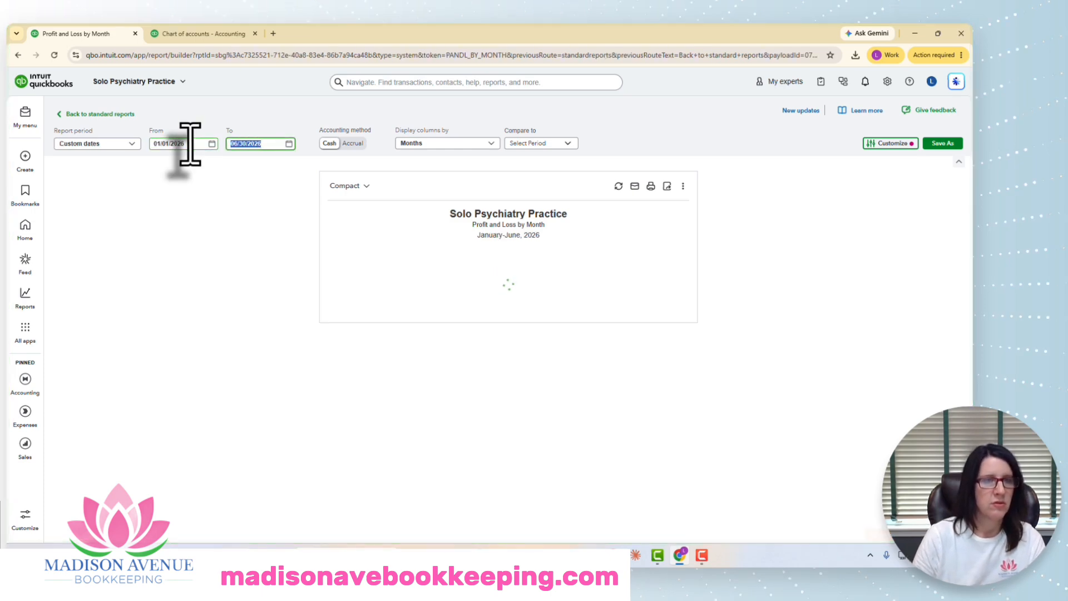
pyautogui.write('2/28/')
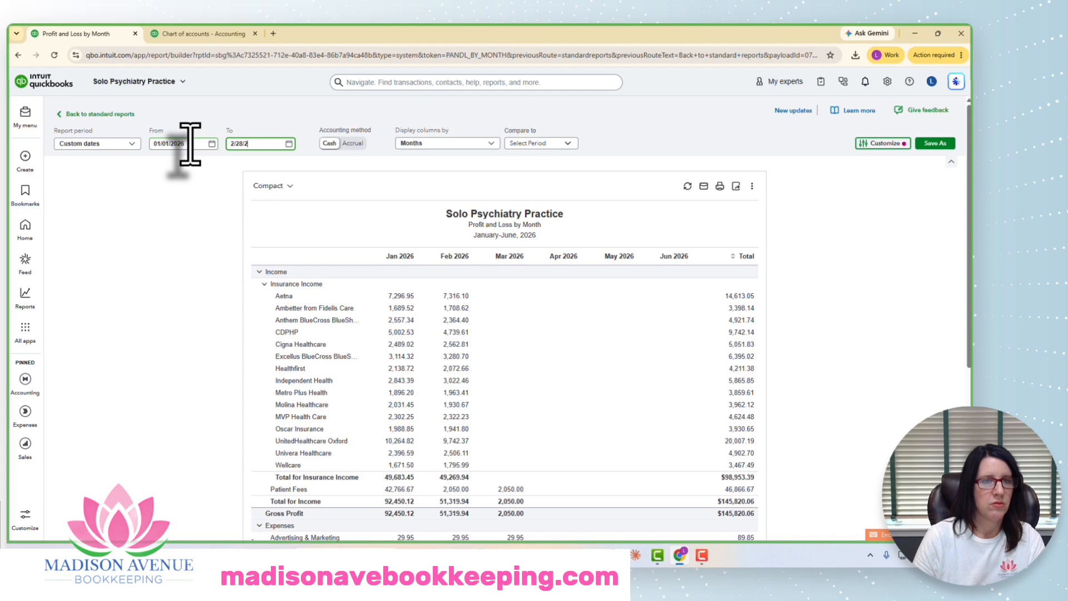
pyautogui.press('Return')
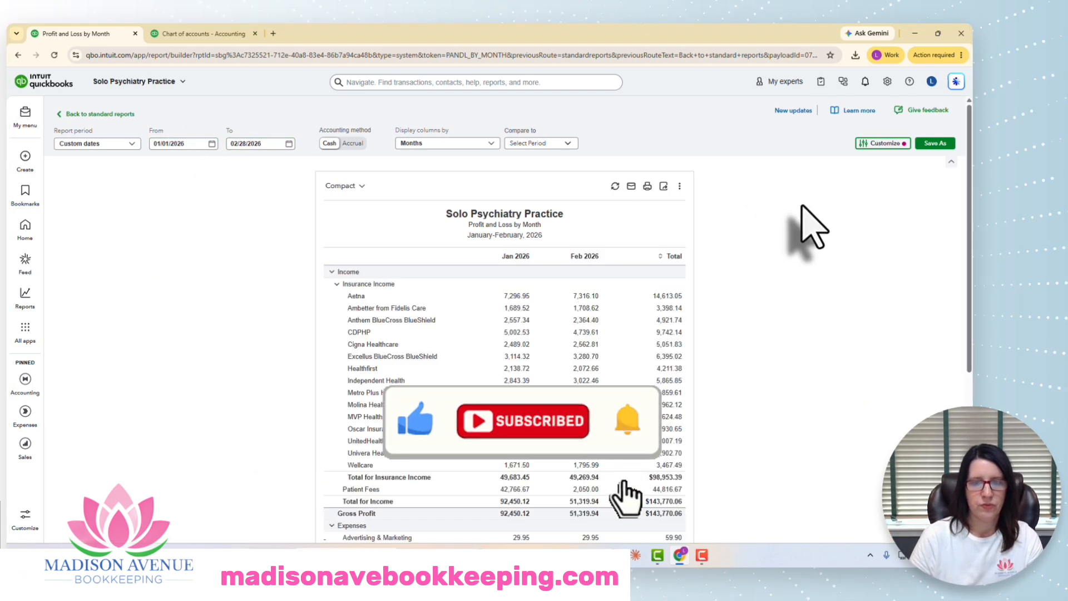
# Step: Review the Insurance Income sub-account totals by month in the report
pyautogui.scroll(-2, 801, 206)
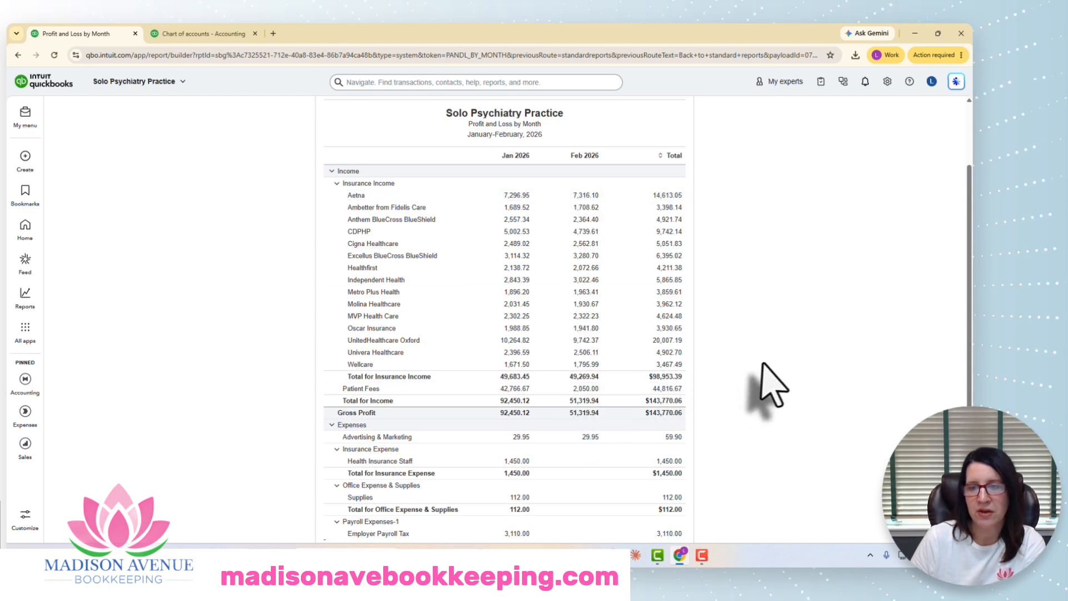
pyautogui.scroll(1, 774, 386)
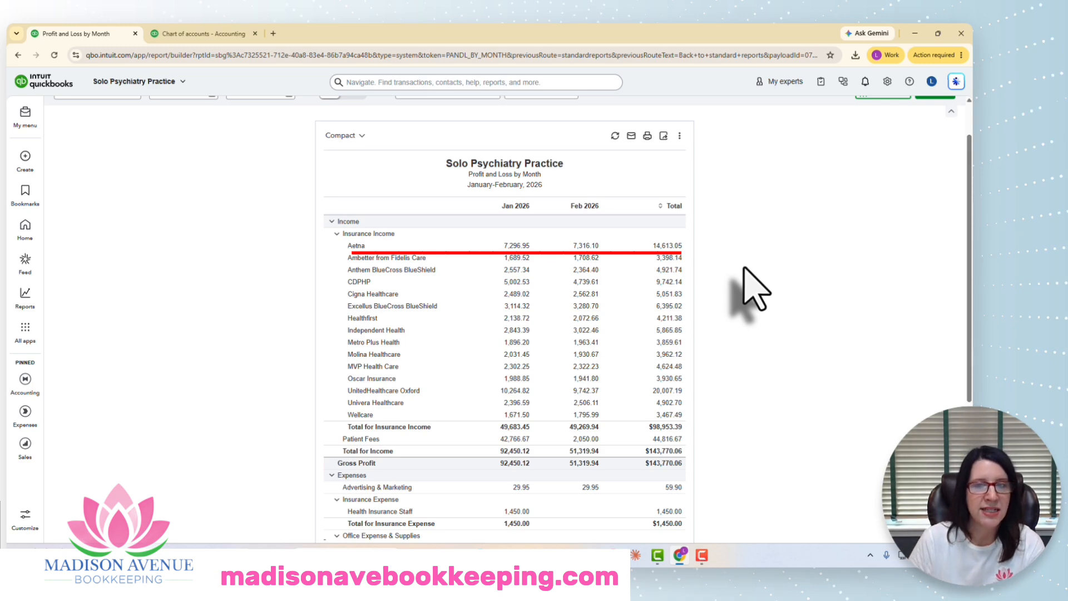
pyautogui.click(28, 336)
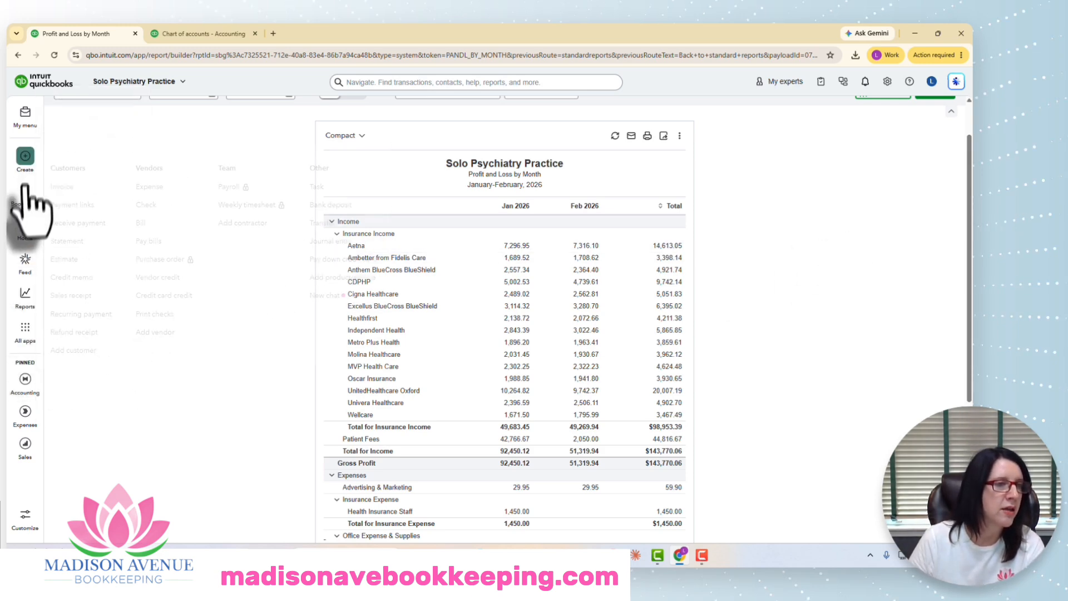
pyautogui.click(25, 192)
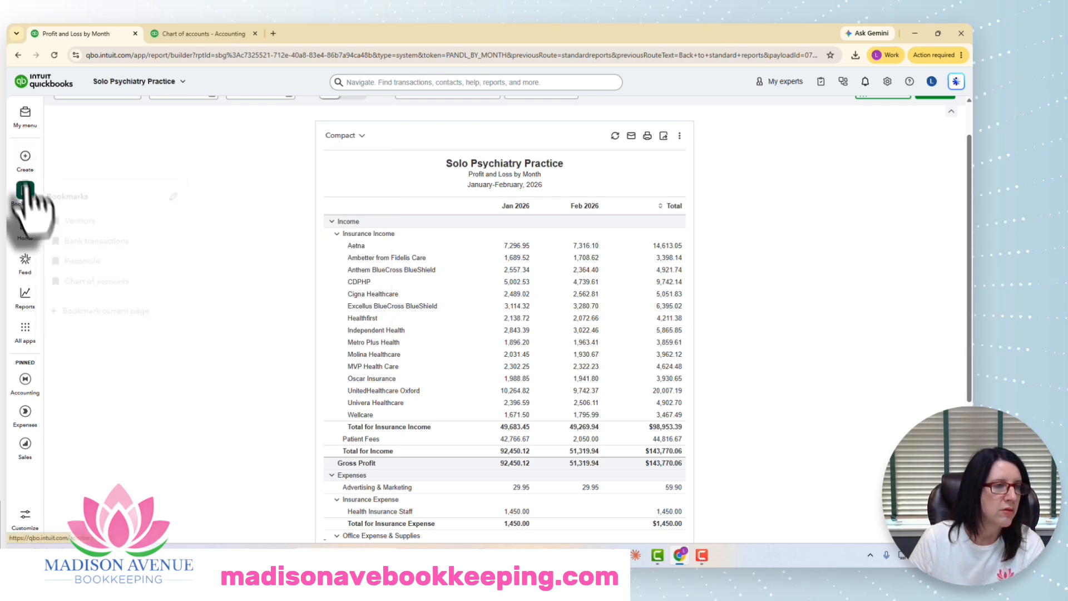
pyautogui.click(25, 157)
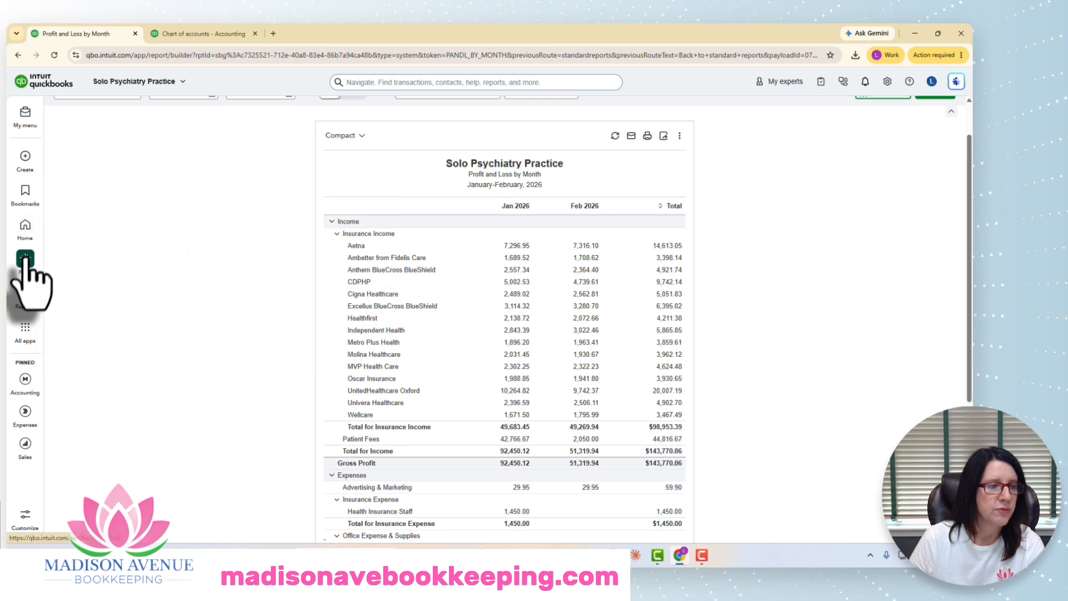
pyautogui.moveTo(24, 331)
pyautogui.moveTo(56, 115)
# Step: Bookmark the Rules page and open it
pyautogui.click(244, 237)
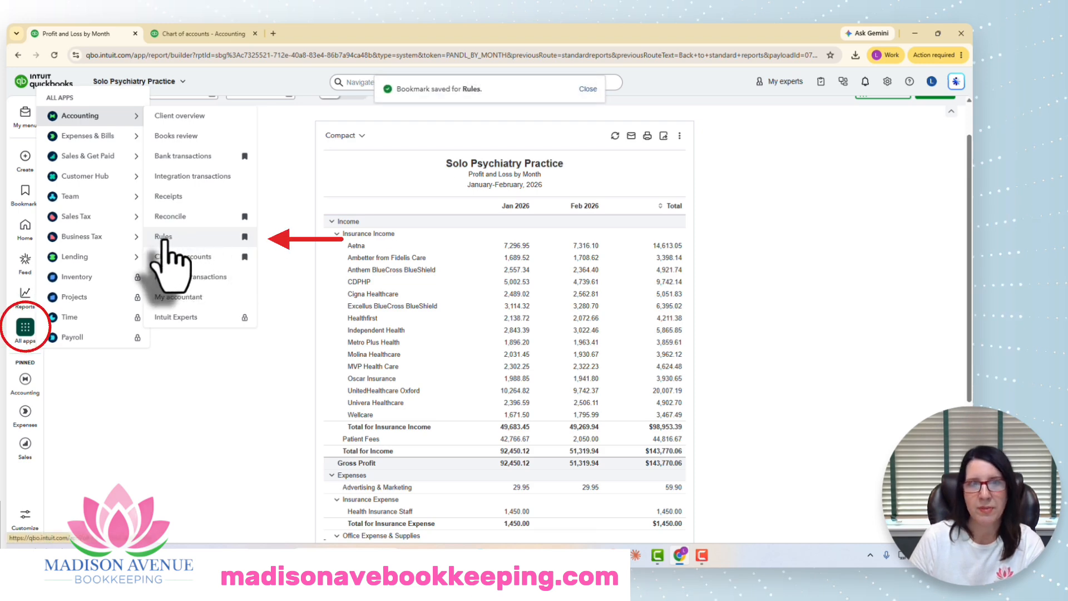
pyautogui.click(164, 237)
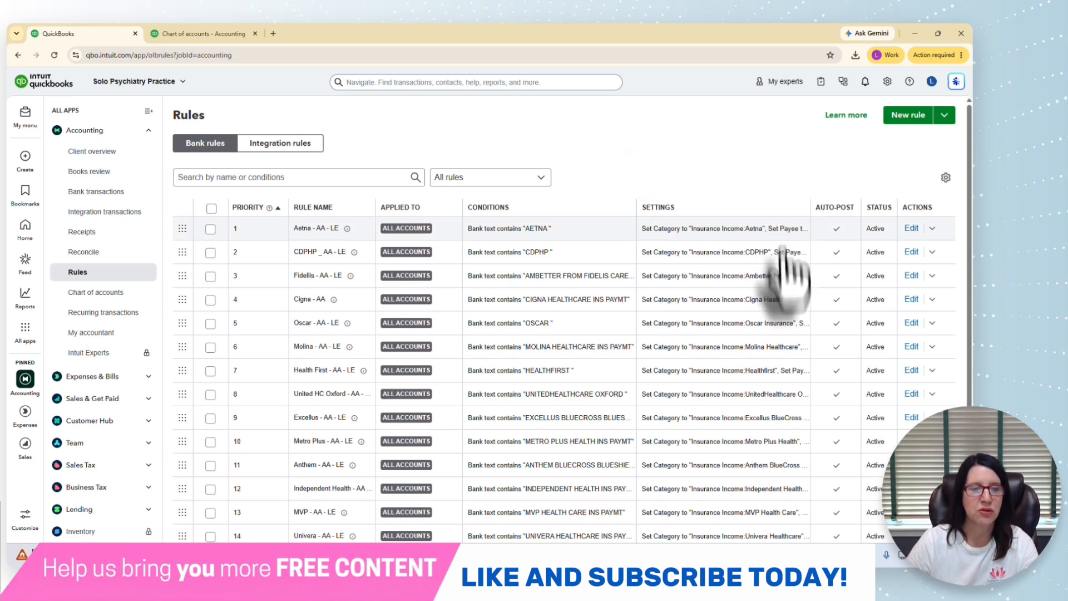
# Step: Turn off auto-post for the first five rules: Aetna, CDPHP, Fidelis, Cigna and Oscar
pyautogui.scroll(-2, 790, 300)
pyautogui.scroll(2, 793, 295)
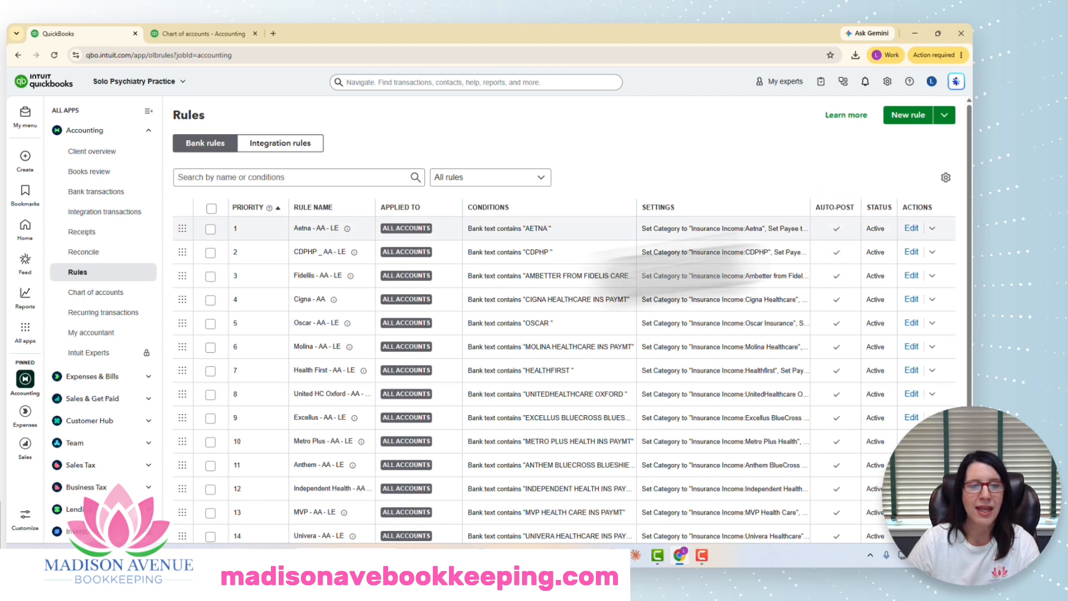
pyautogui.click(210, 228)
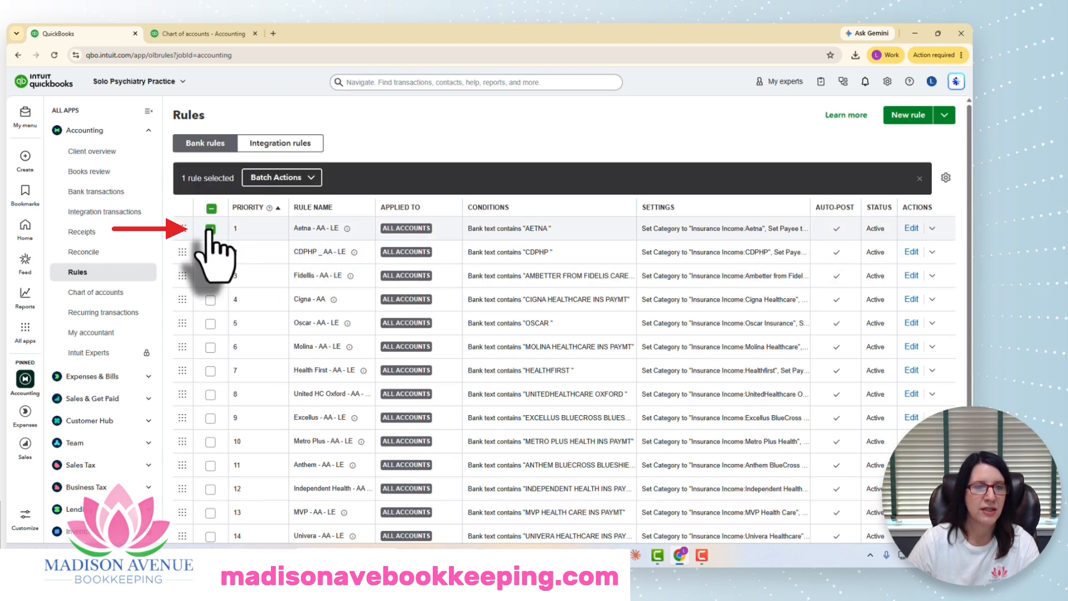
pyautogui.click(312, 179)
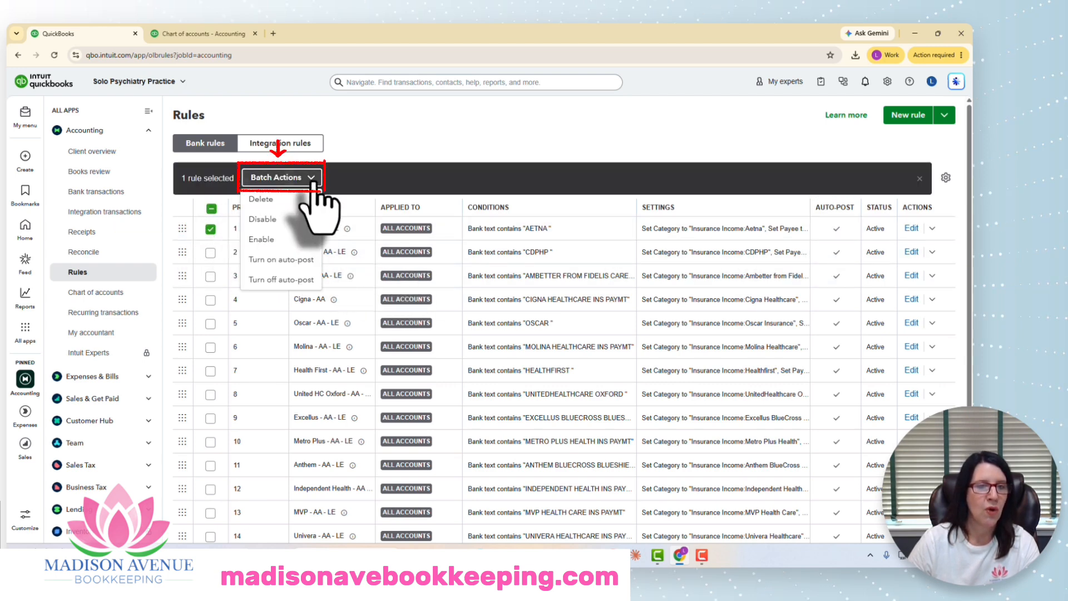
pyautogui.click(389, 143)
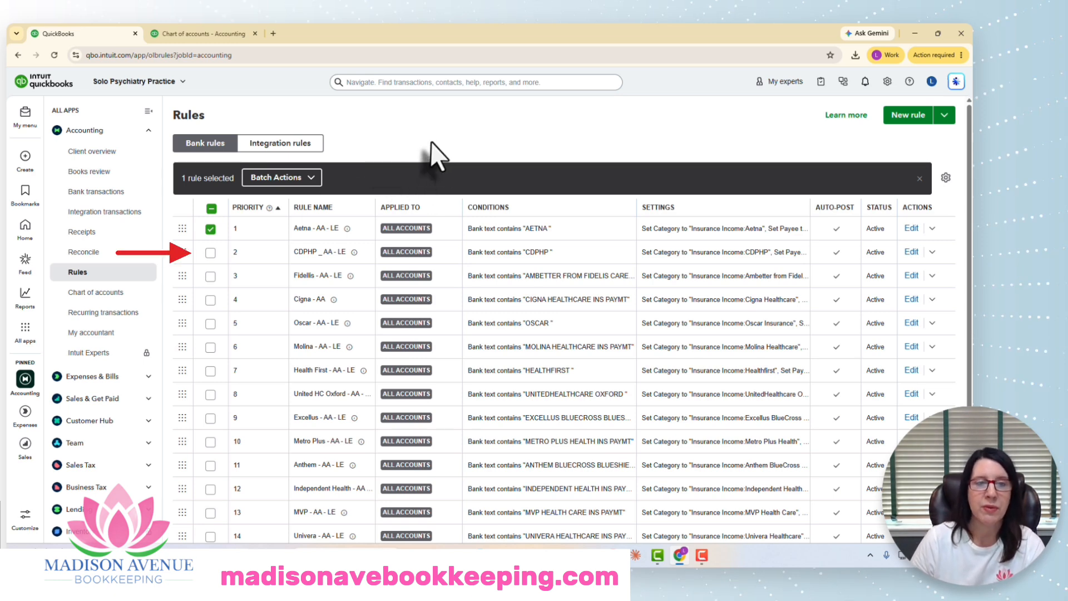
pyautogui.click(210, 252)
pyautogui.click(210, 276)
pyautogui.click(211, 299)
pyautogui.click(211, 323)
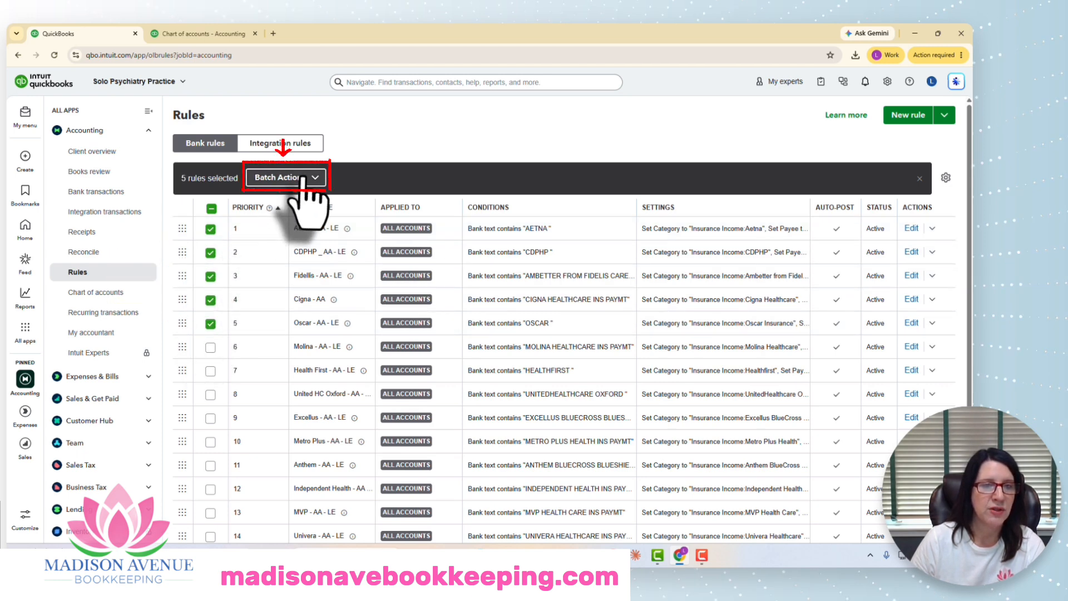
pyautogui.click(286, 177)
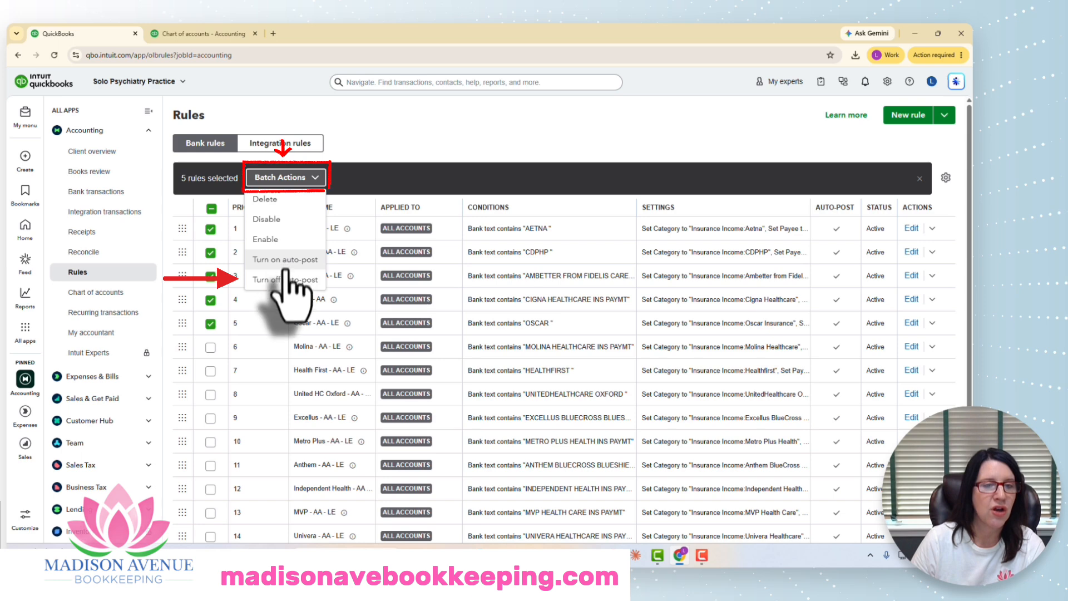
pyautogui.click(281, 279)
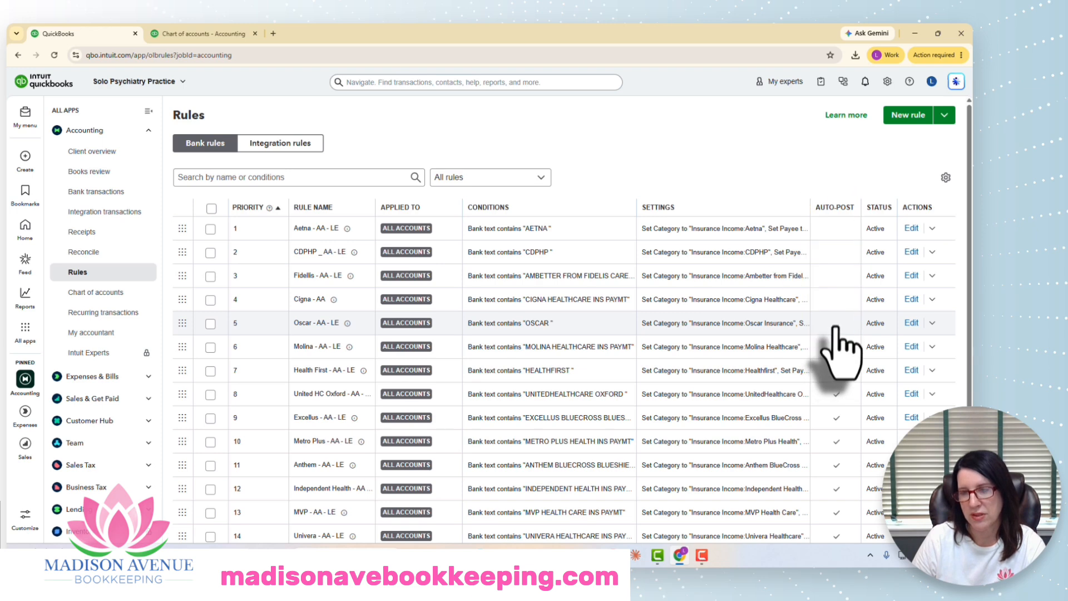
# Step: Turn off auto-post for the remaining rules, Molina through Wellcare, priorities 6 to 15
pyautogui.scroll(-2, 837, 326)
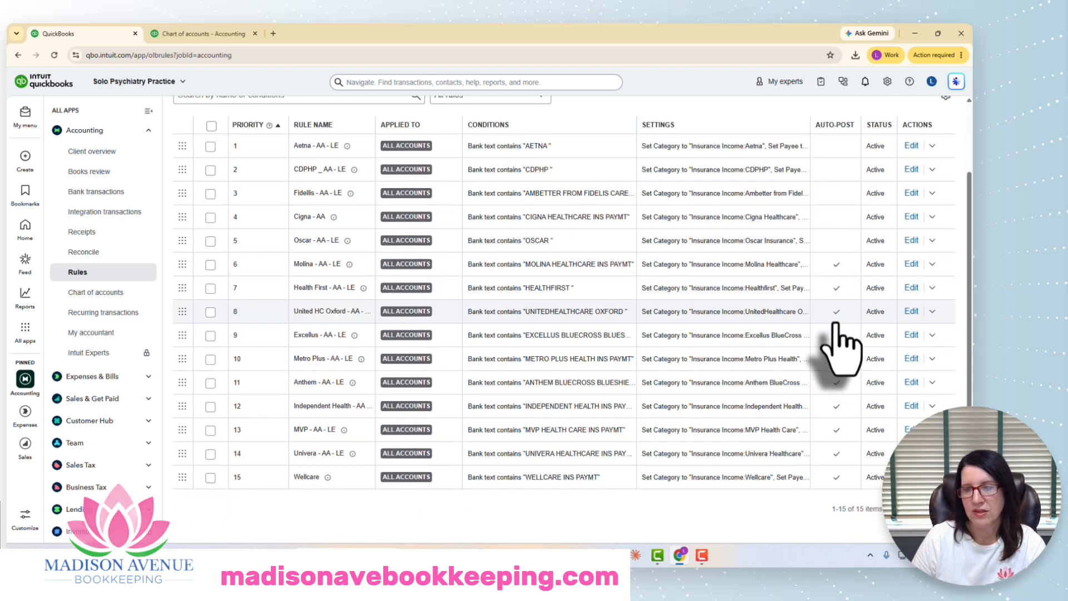
pyautogui.click(211, 265)
pyautogui.click(210, 288)
pyautogui.click(210, 312)
pyautogui.click(211, 336)
pyautogui.click(210, 359)
pyautogui.click(211, 382)
pyautogui.click(210, 406)
pyautogui.click(210, 430)
pyautogui.click(210, 454)
pyautogui.click(210, 477)
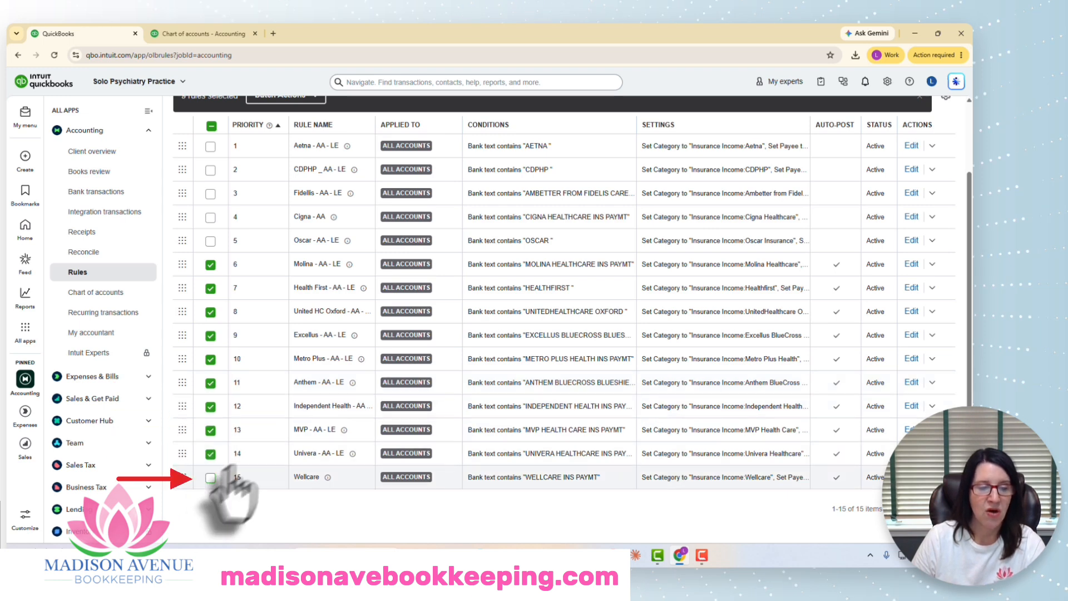
pyautogui.scroll(2, 300, 440)
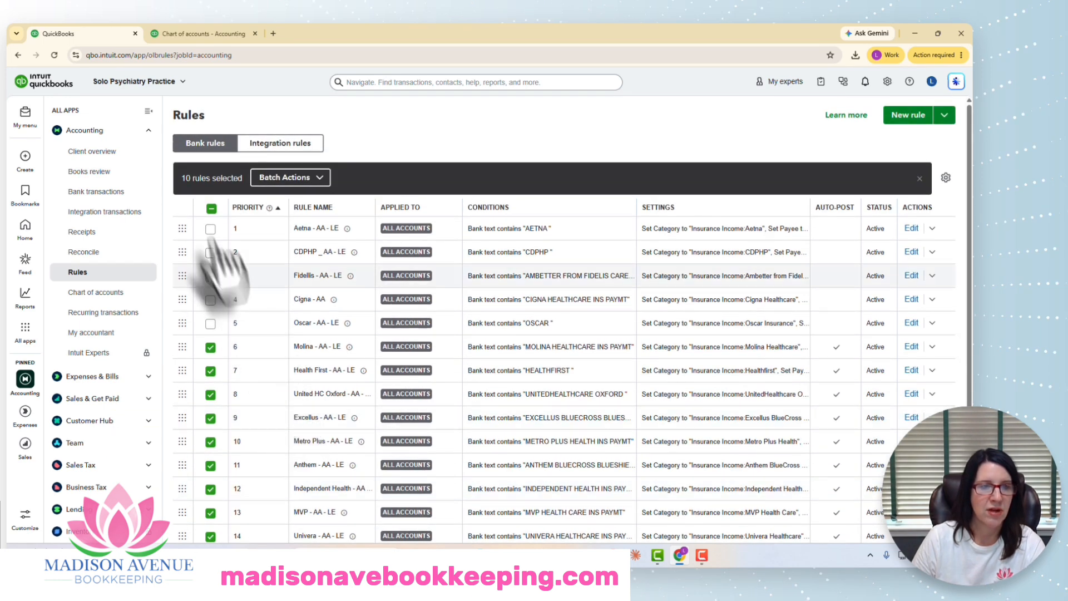
pyautogui.click(303, 179)
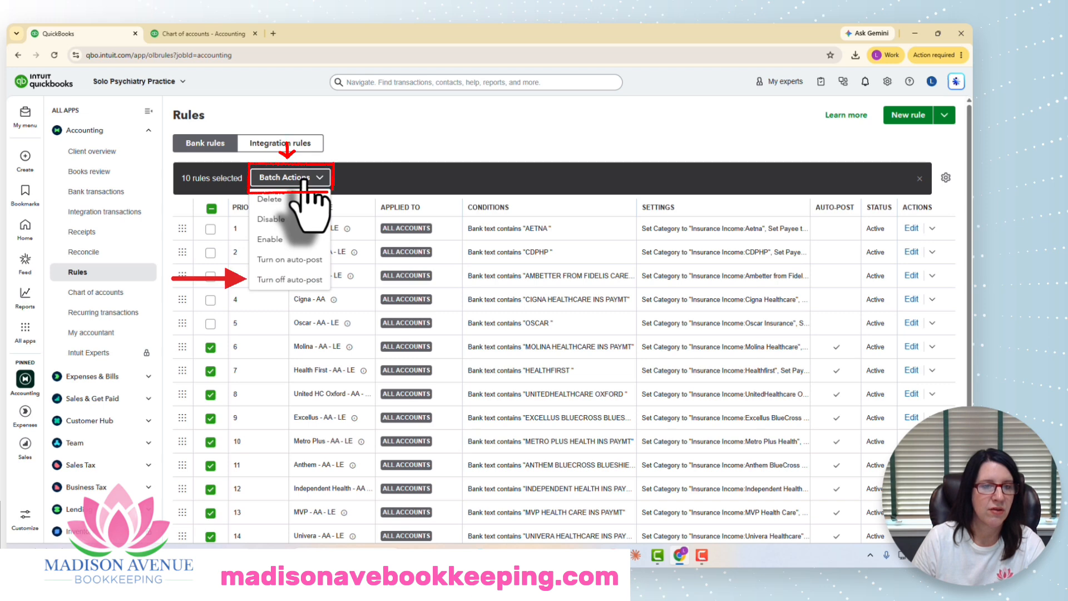
pyautogui.click(289, 281)
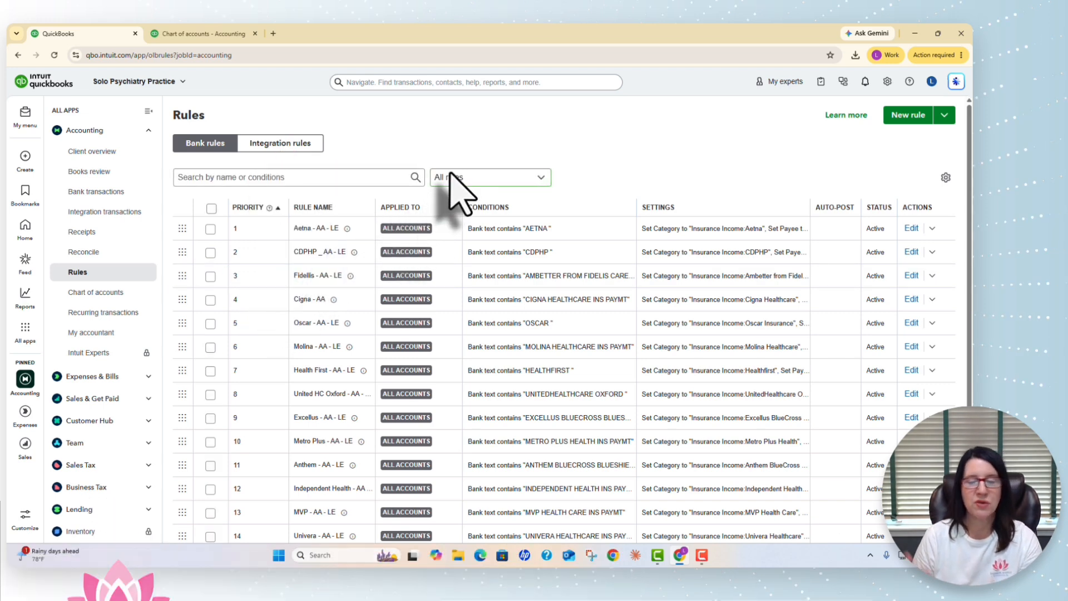